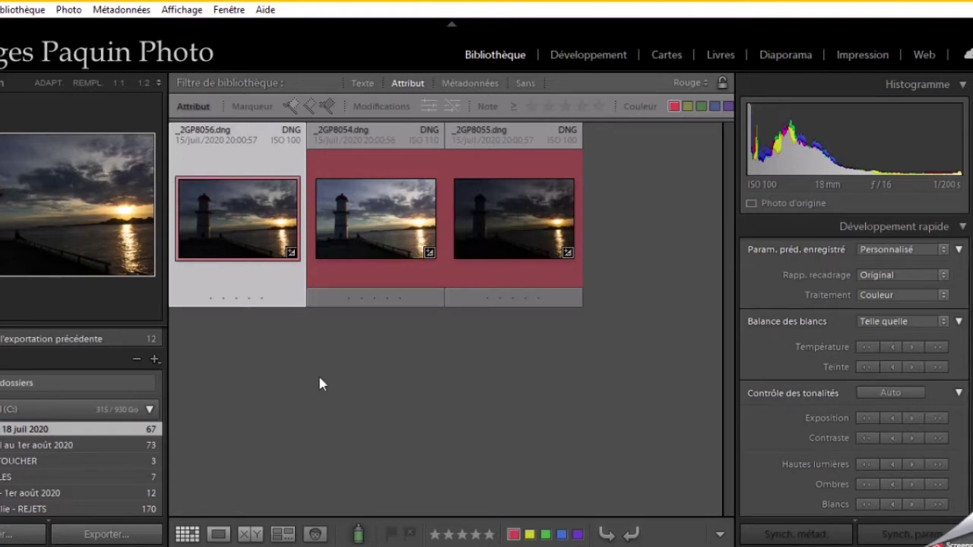
- Preview each of the three lighthouse exposures large, then return to the grid
double_click(238, 218)
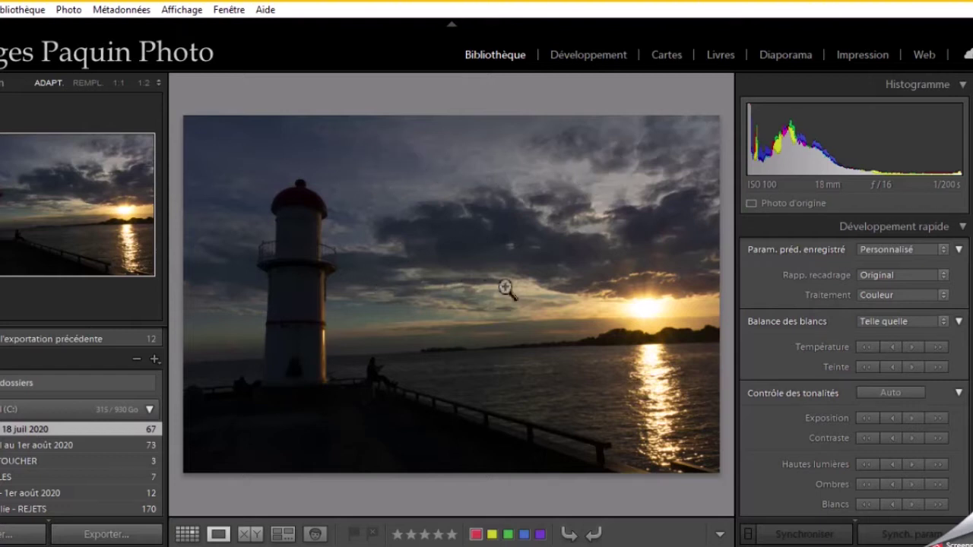
key(Right)
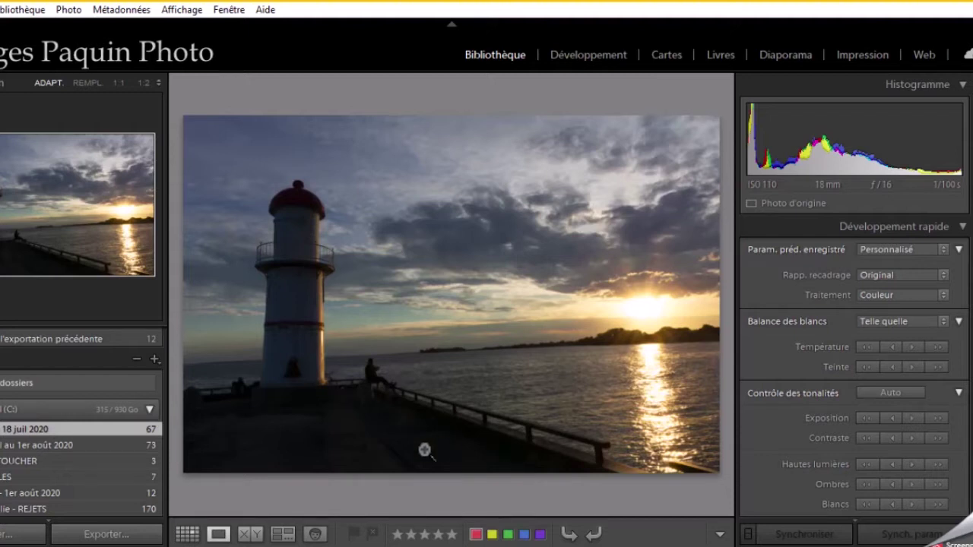
key(Right)
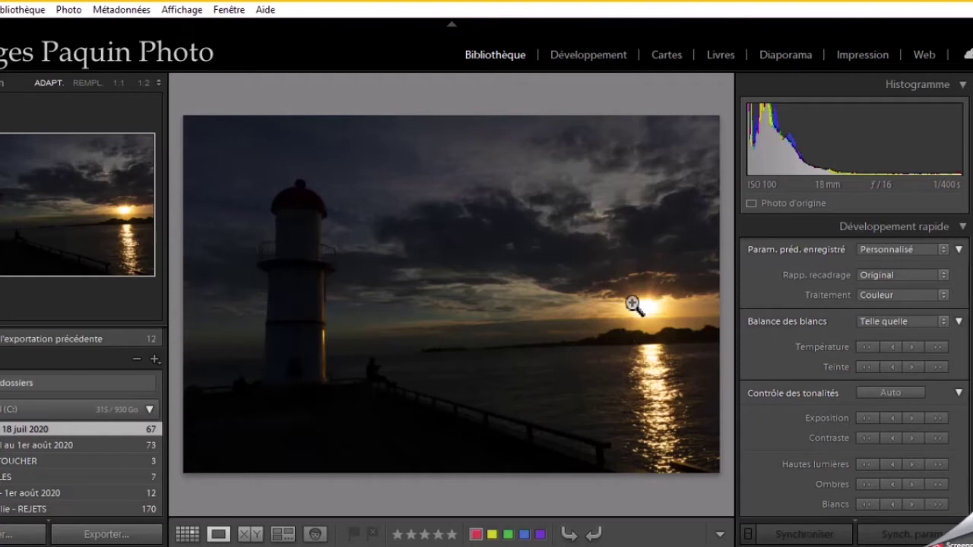
key(g)
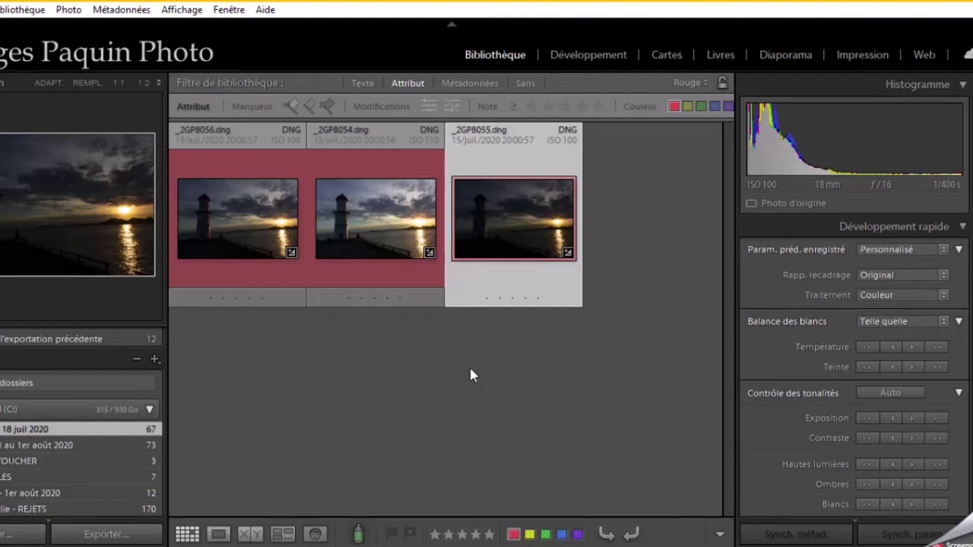
- Select all three lighthouse exposures and bring up the Photo merge commands
click(470, 372)
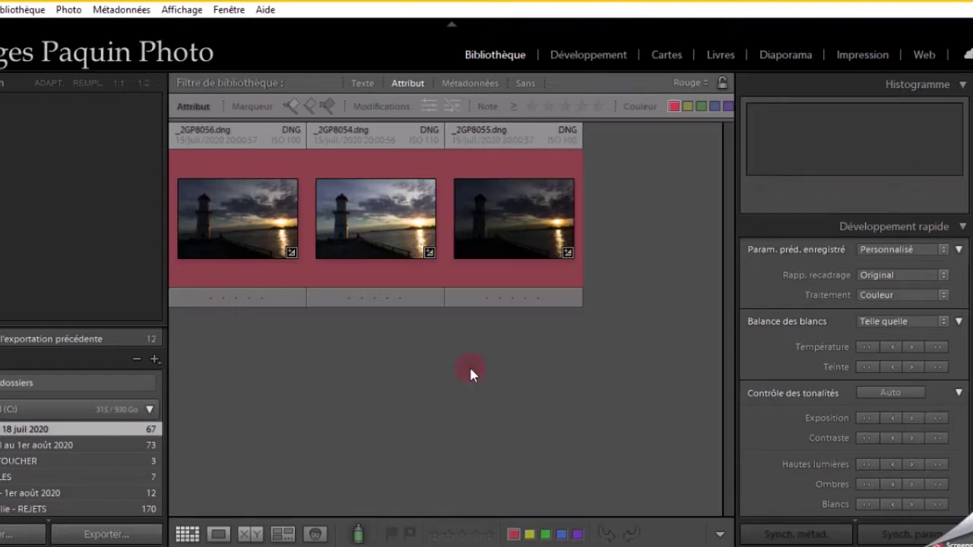
click(232, 228)
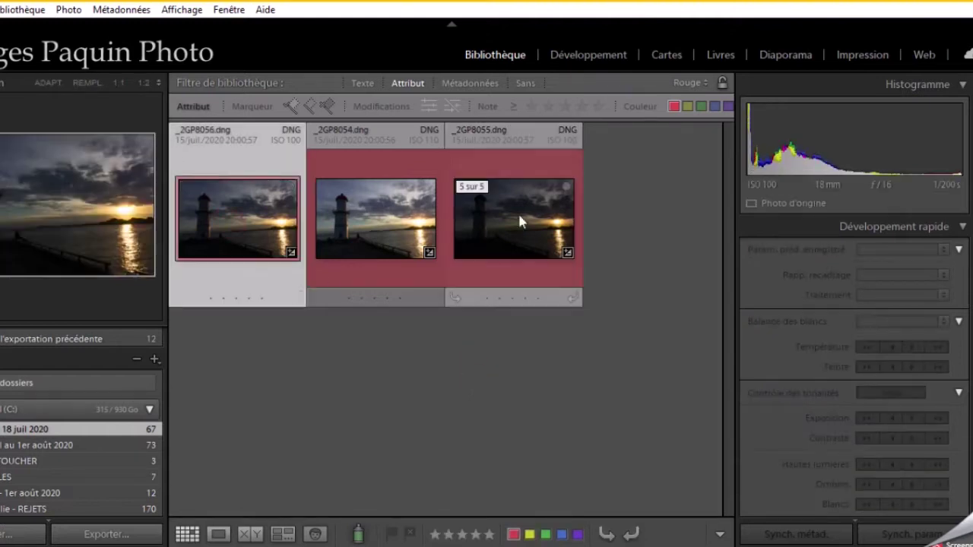
shift+click(509, 230)
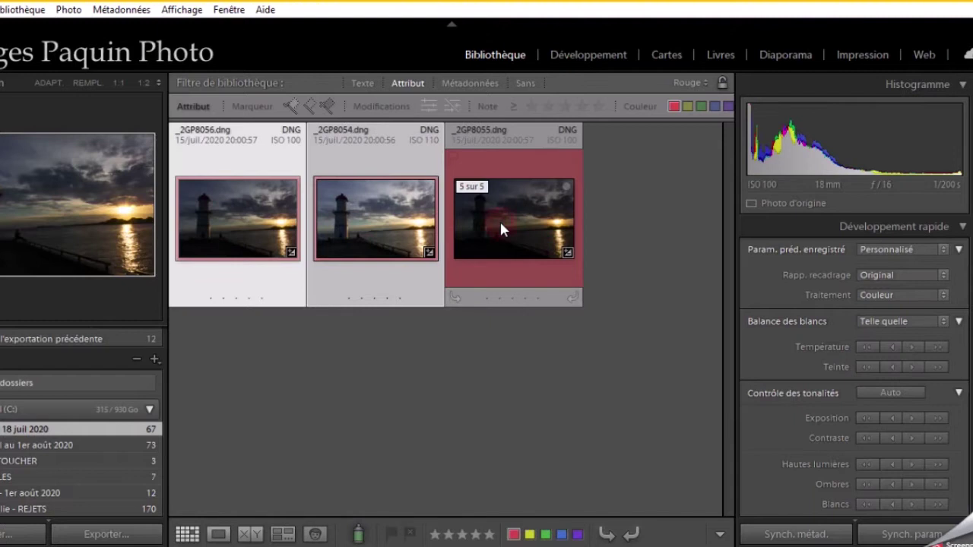
shift+click(500, 219)
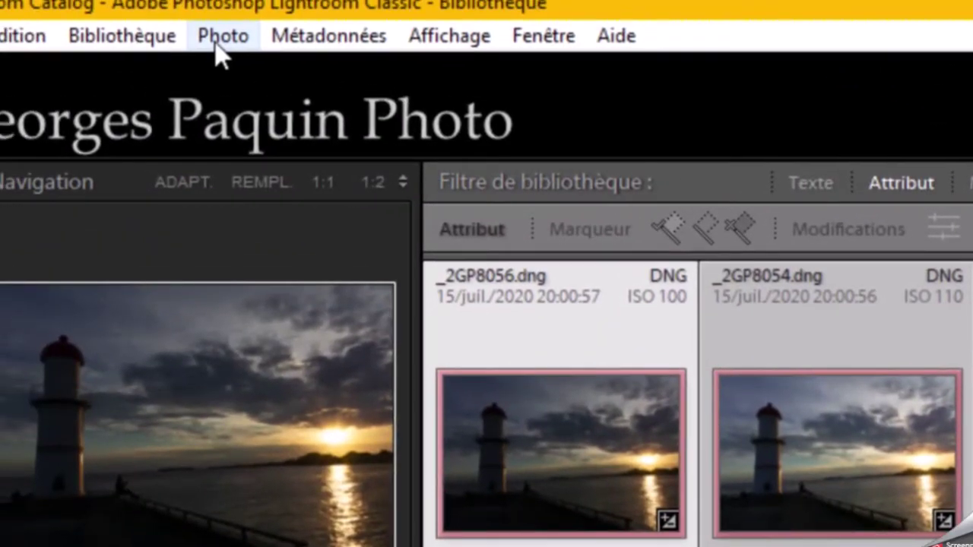
click(221, 42)
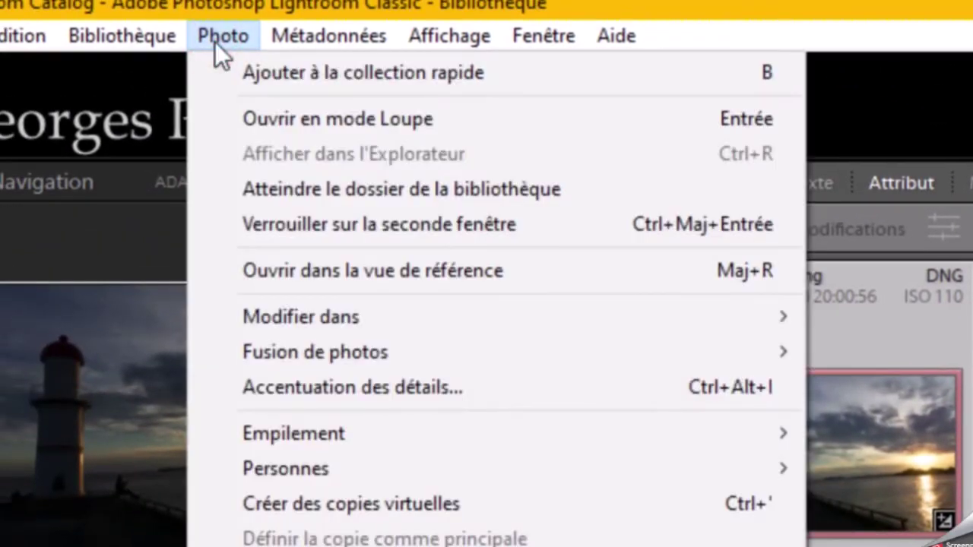
mouse_move(315, 351)
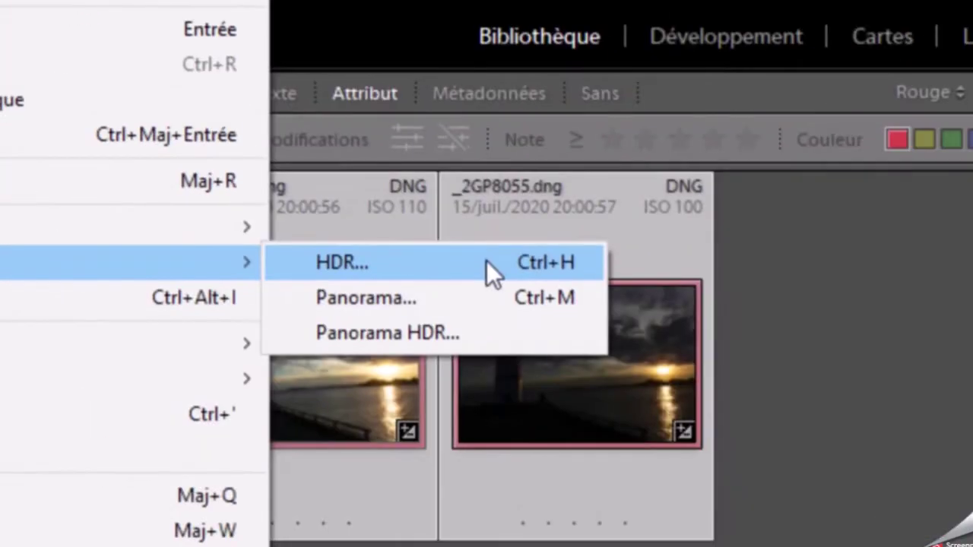
- Start an HDR merge preview of the three exposures with auto-align and Elevé deghosting
click(487, 261)
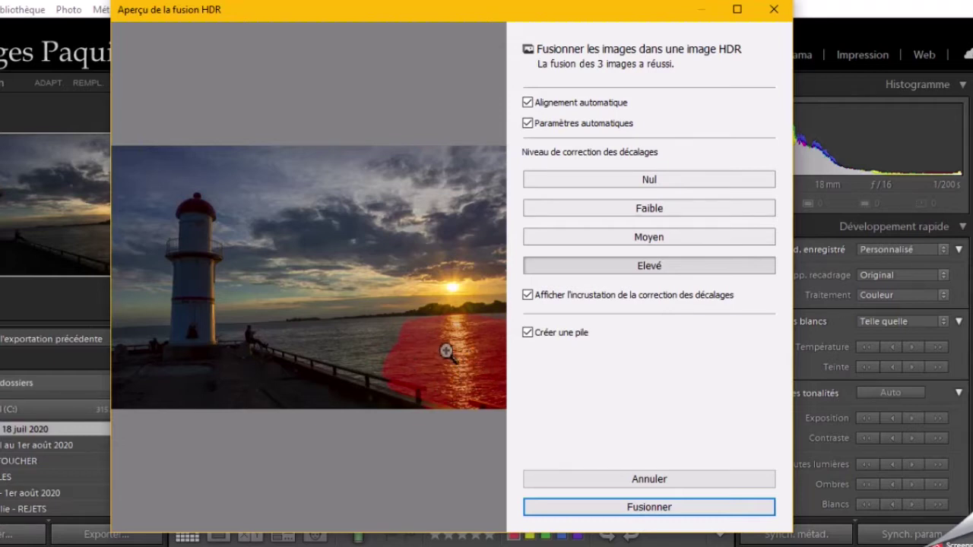
- Hide the deghost overlay and merge the exposures into _2GP8056-HDR-2.dng
click(527, 297)
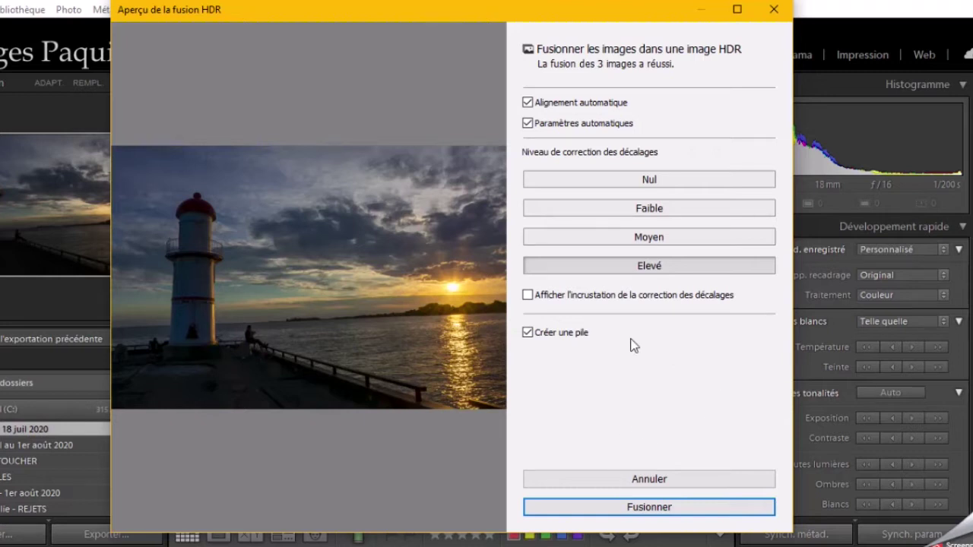
click(650, 509)
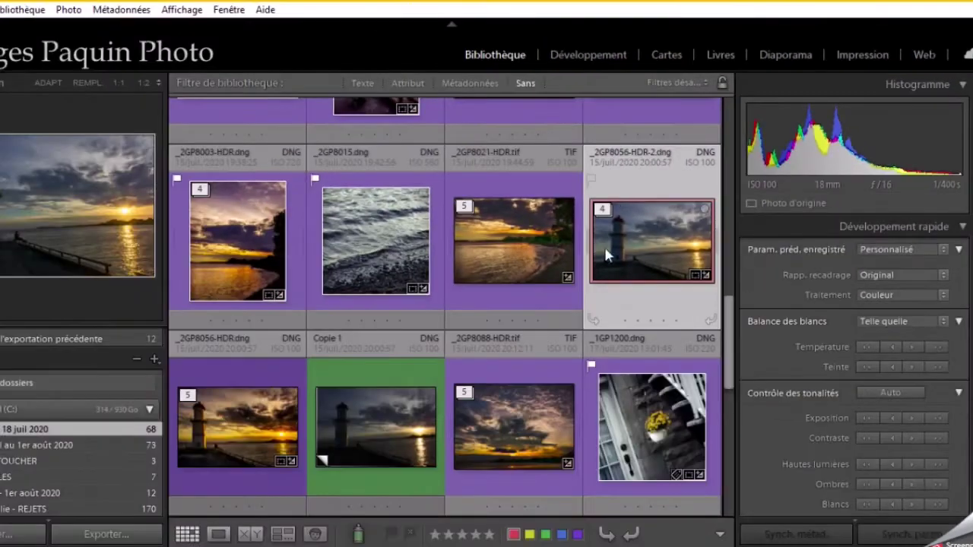
- Show _2GP8056-HDR-2.dng large in Loupe view
double_click(637, 232)
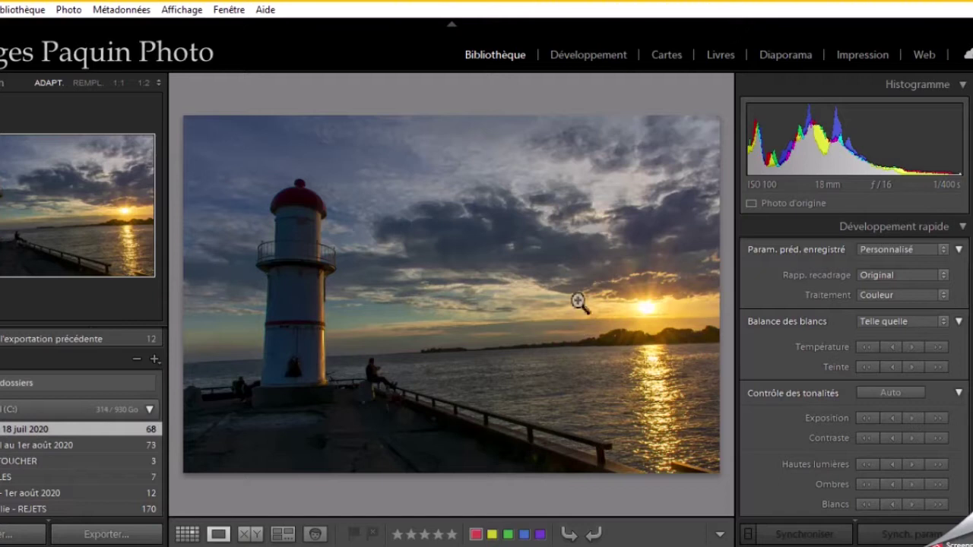
- Switch the HDR photo to Développement and bring the Courbe des tonalités panel into view
click(588, 54)
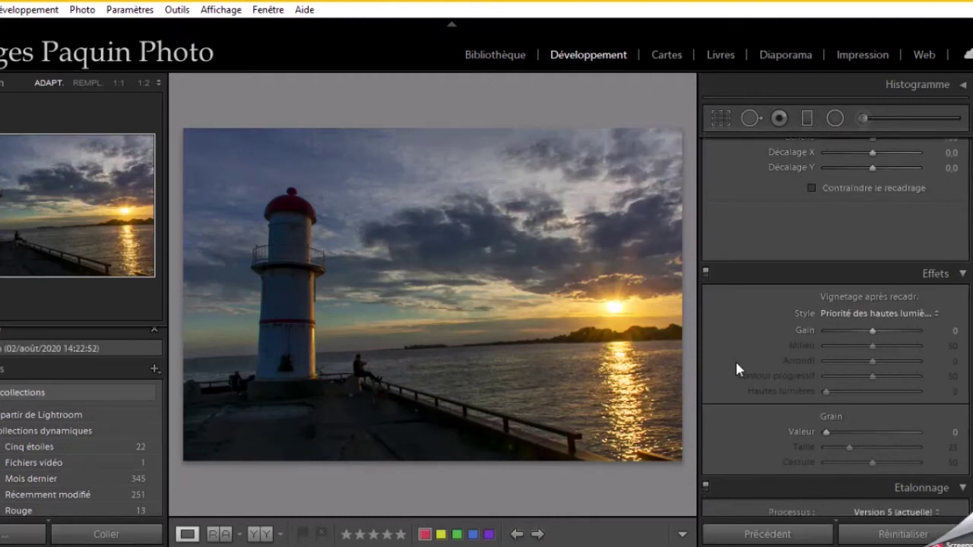
scroll(735, 365, up, 3)
scroll(736, 365, up, 5)
scroll(736, 365, up, 5)
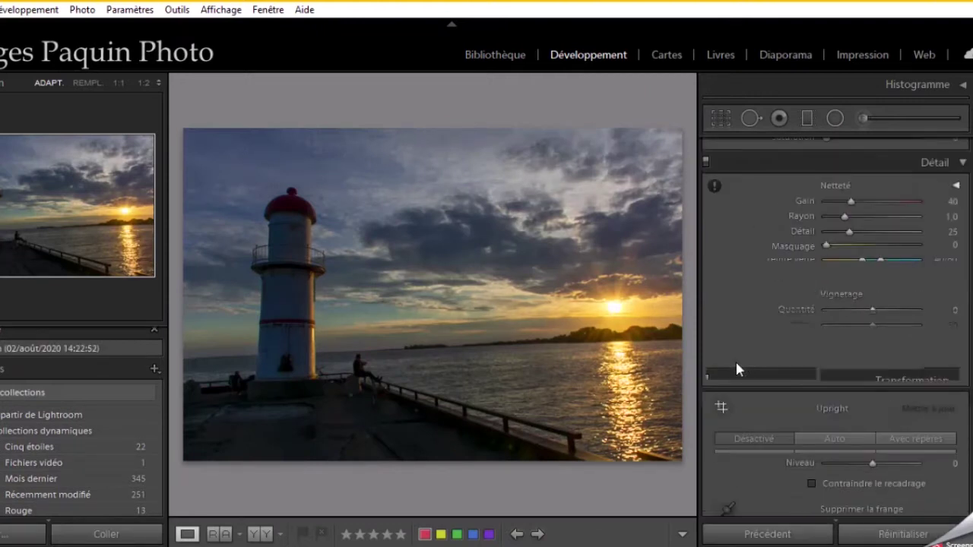
scroll(735, 364, up, 5)
scroll(736, 364, up, 5)
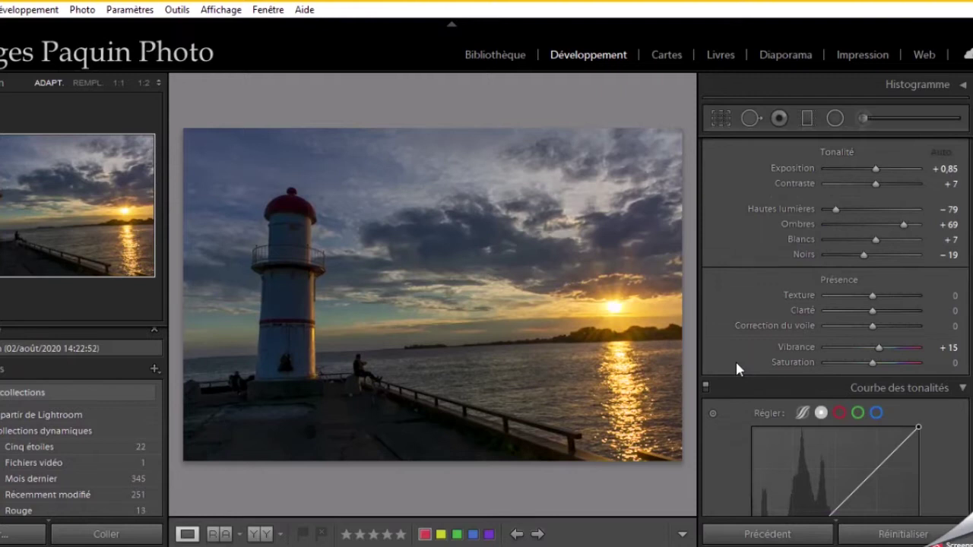
scroll(736, 364, down, 3)
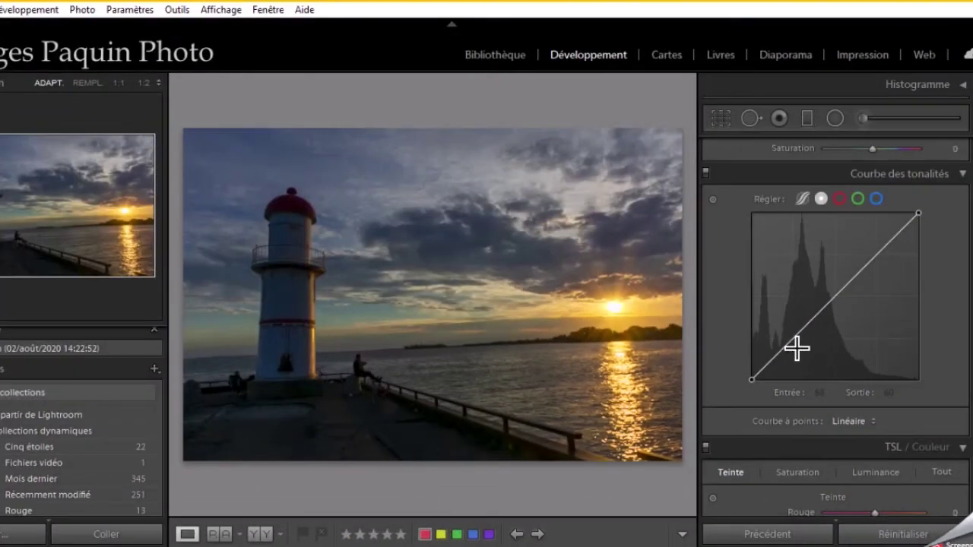
- Add tone curve points at about 65→43 and 157→144 to darken the shadows
click(792, 343)
drag(792, 344, 794, 353)
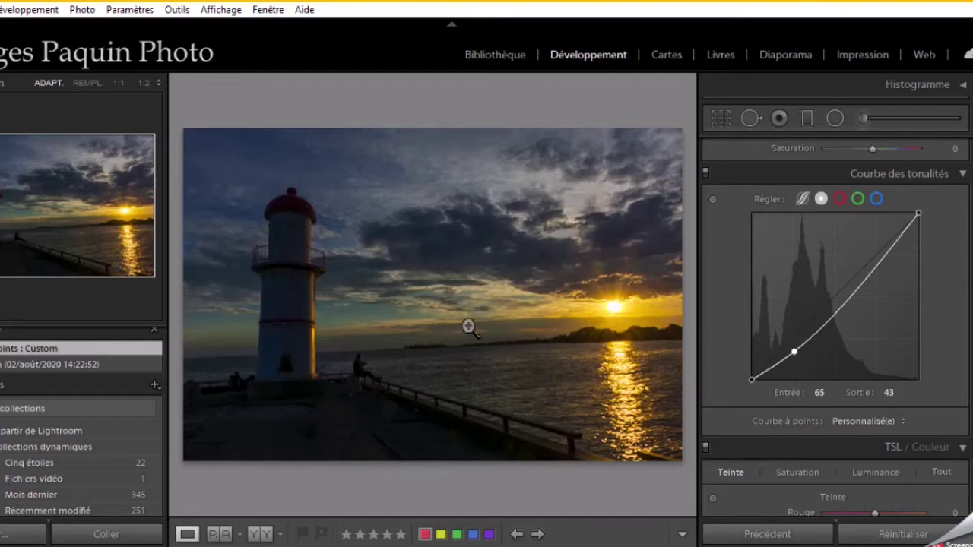
drag(862, 299, 856, 289)
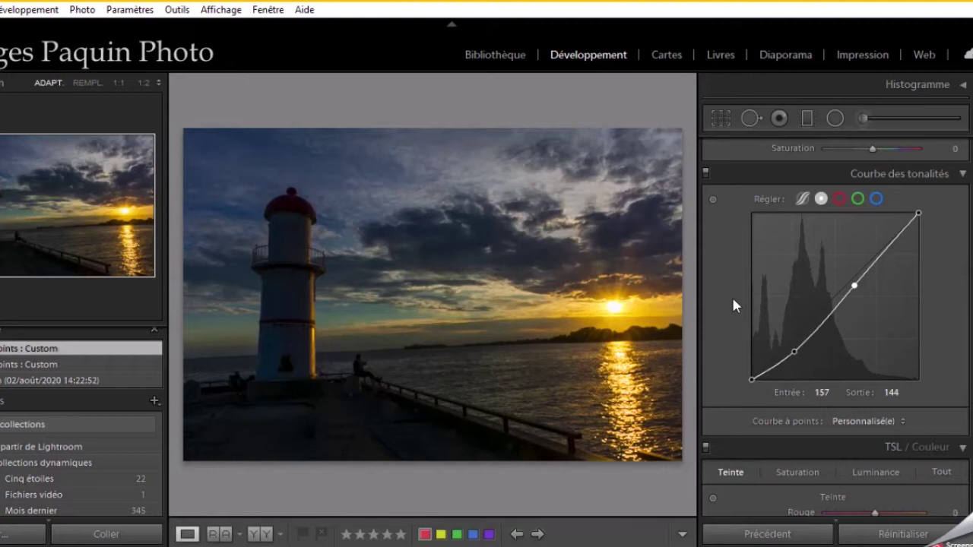
scroll(734, 305, up, 5)
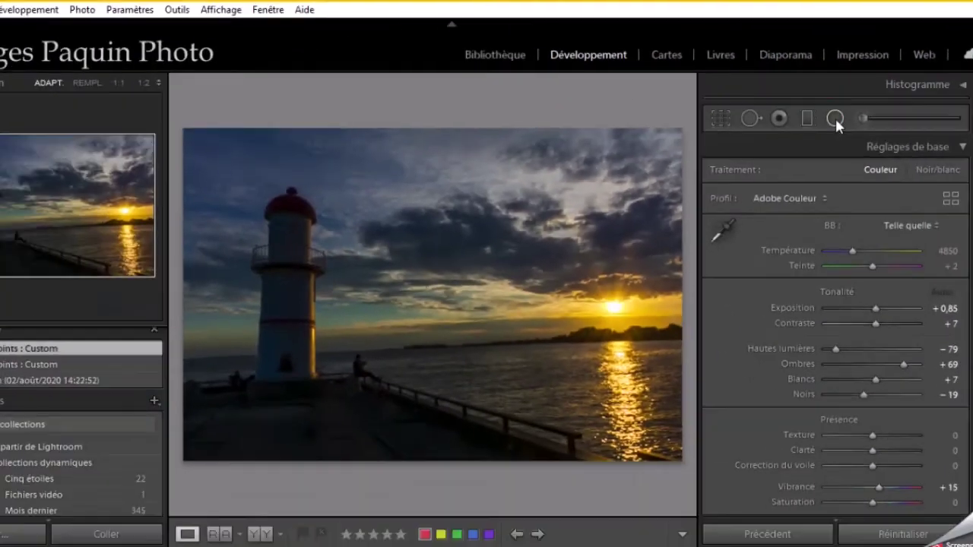
- Draw a tilted Exposition −0.78 radial filter ellipse around the lighthouse
click(834, 118)
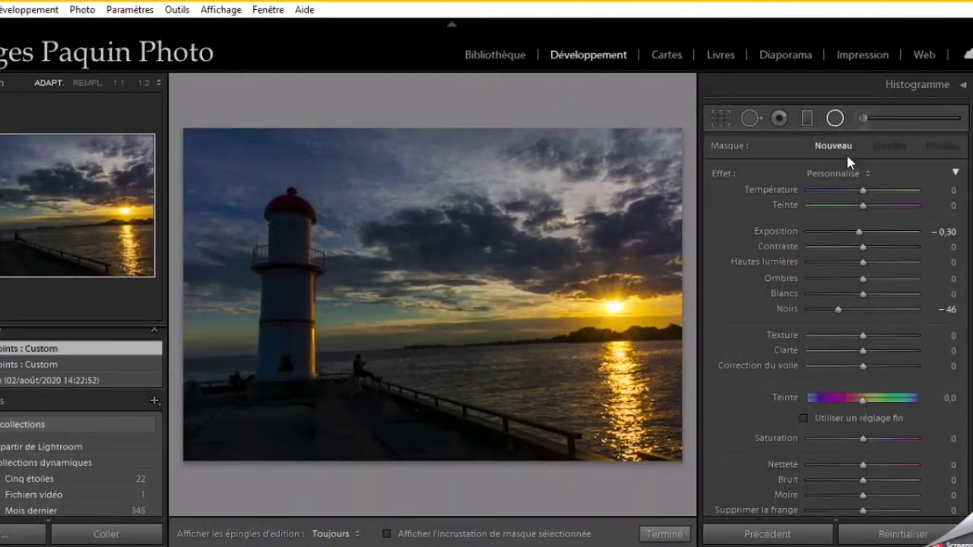
click(840, 174)
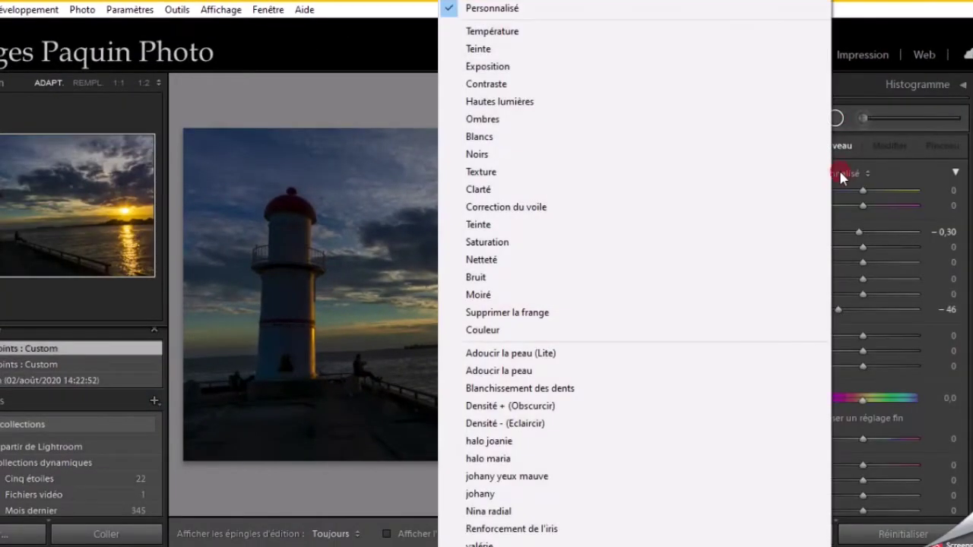
click(498, 70)
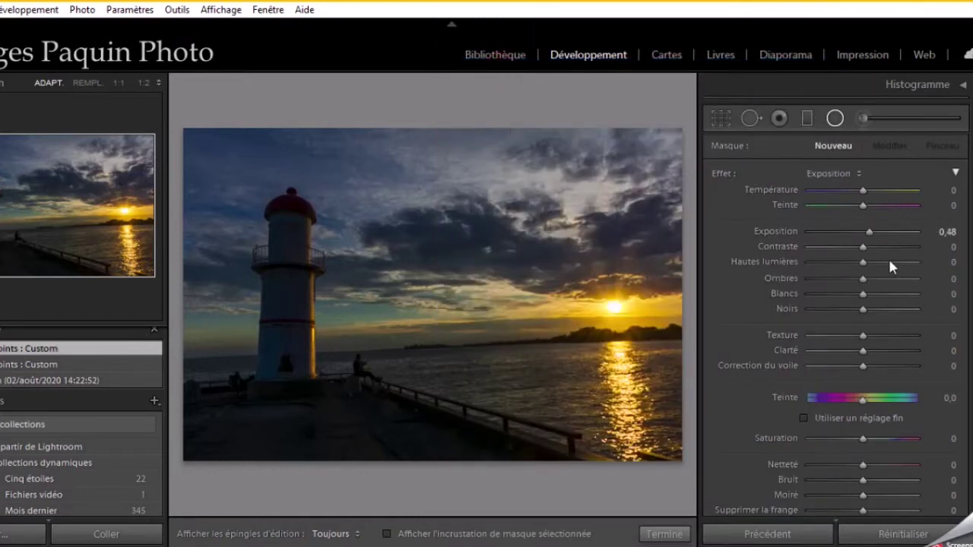
drag(868, 233, 857, 249)
mouse_move(261, 178)
mouse_down()
mouse_move(357, 342)
mouse_move(411, 395)
mouse_up()
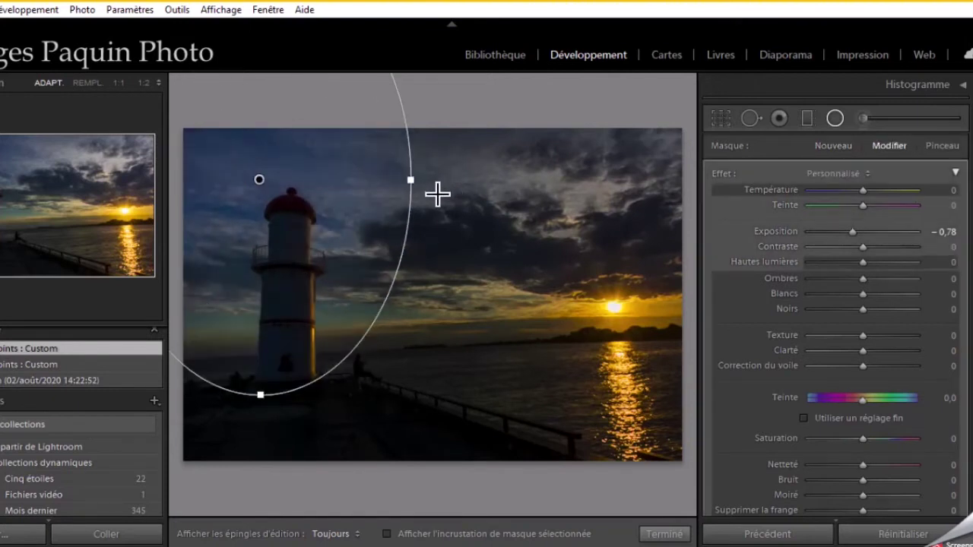
drag(430, 186, 426, 145)
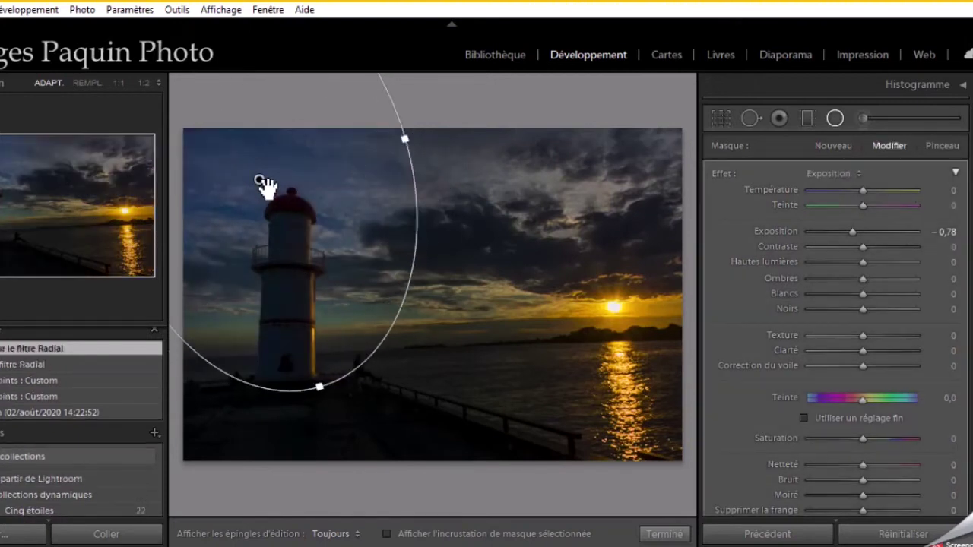
mouse_move(260, 179)
mouse_down()
mouse_move(324, 281)
mouse_move(316, 291)
mouse_up()
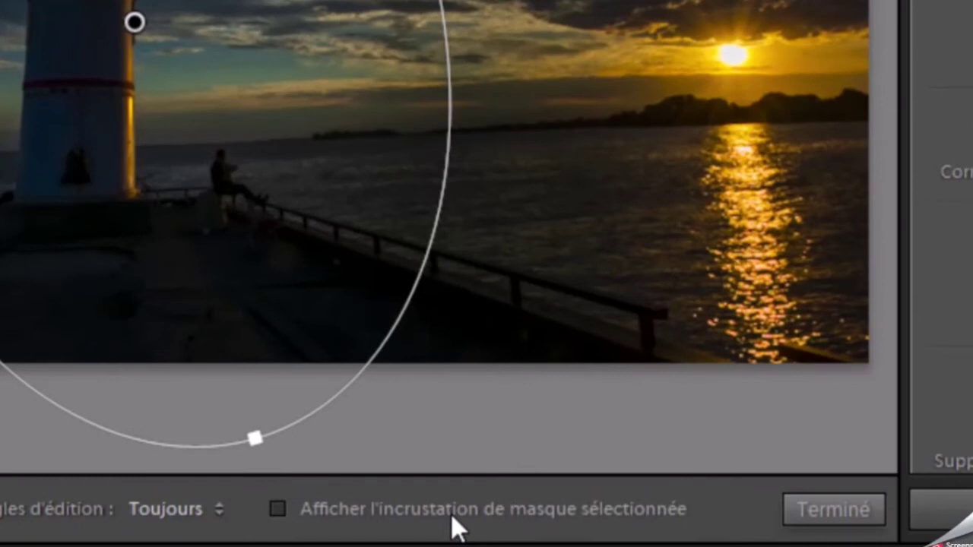
- Show the mask overlay, then rotate, stretch and recentre the radial filter over the lighthouse and pier
click(450, 514)
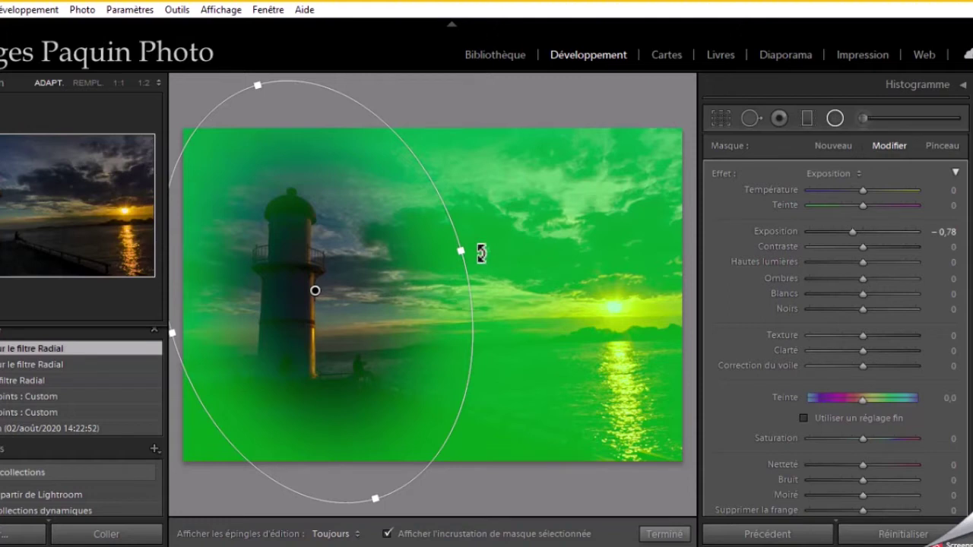
drag(481, 254, 447, 216)
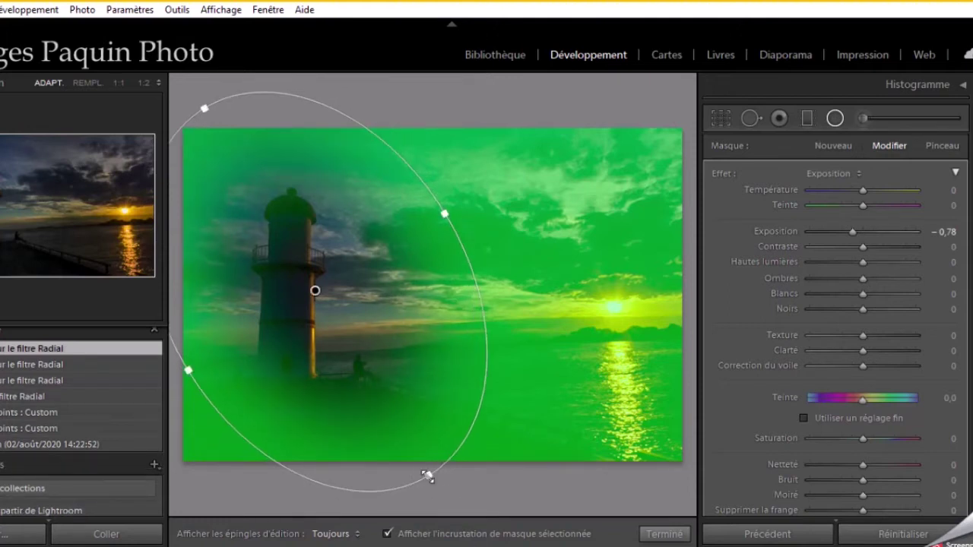
drag(427, 477, 449, 509)
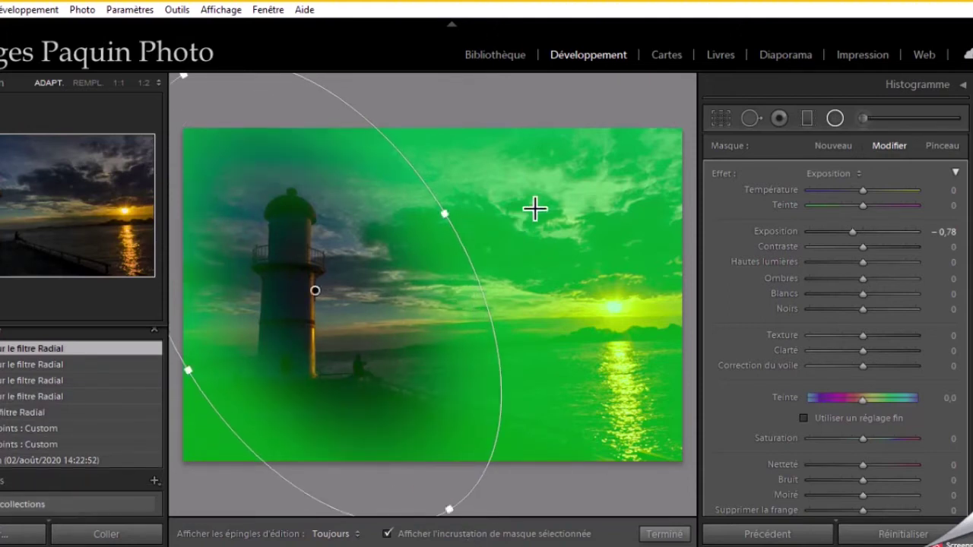
drag(444, 214, 453, 207)
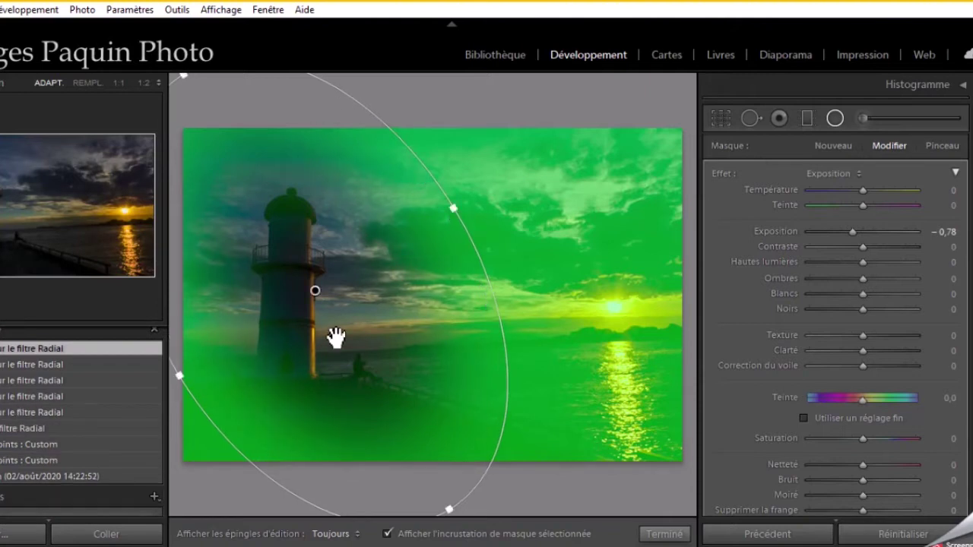
drag(315, 295, 316, 304)
scroll(707, 313, down, 5)
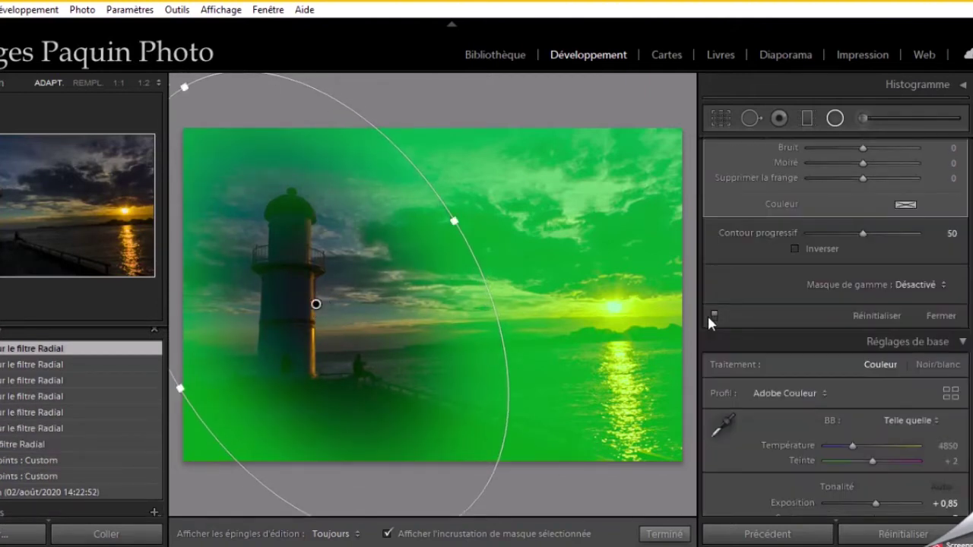
scroll(707, 313, up, 3)
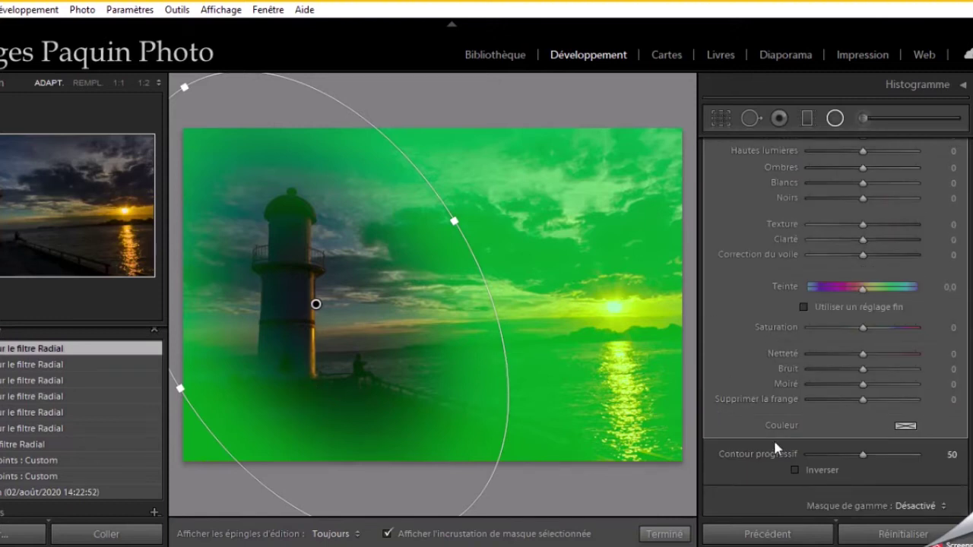
scroll(775, 444, down, 2)
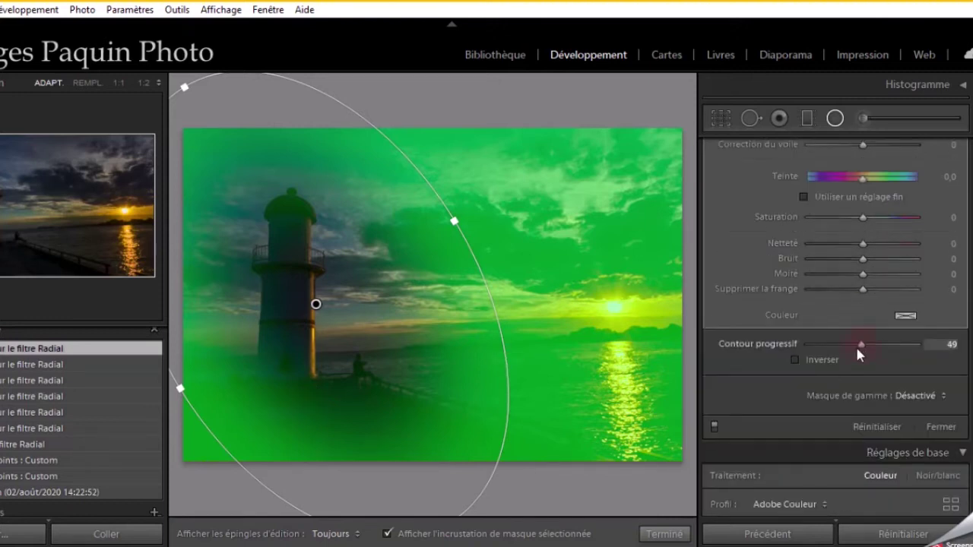
- Set the radial filter's feather to 40 and nudge its position and shape
drag(862, 347, 850, 349)
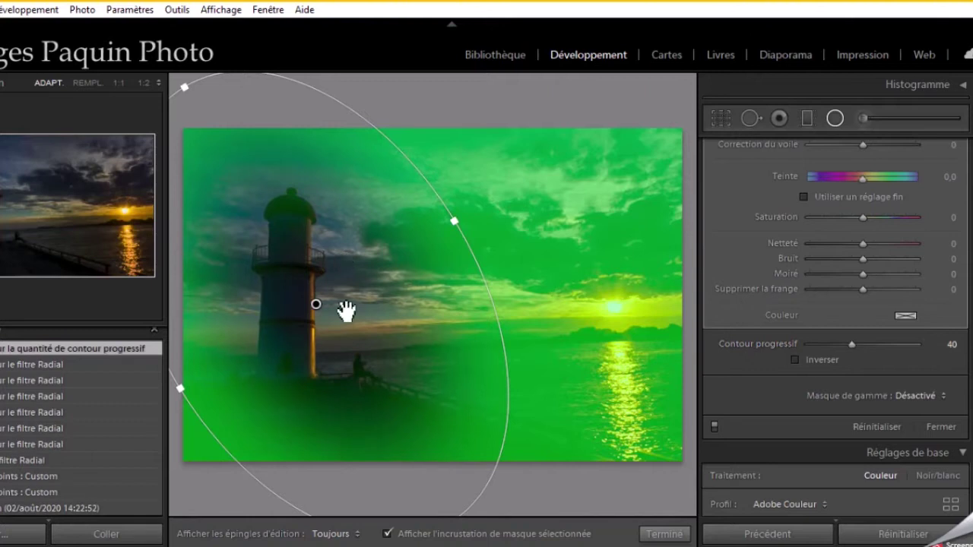
mouse_move(316, 304)
mouse_down()
mouse_move(316, 322)
mouse_move(314, 312)
mouse_up()
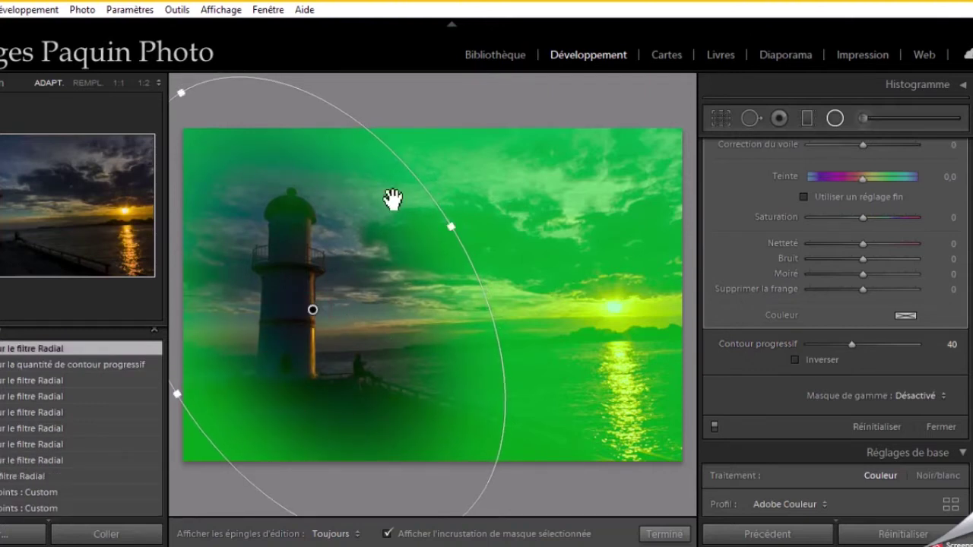
drag(451, 226, 462, 247)
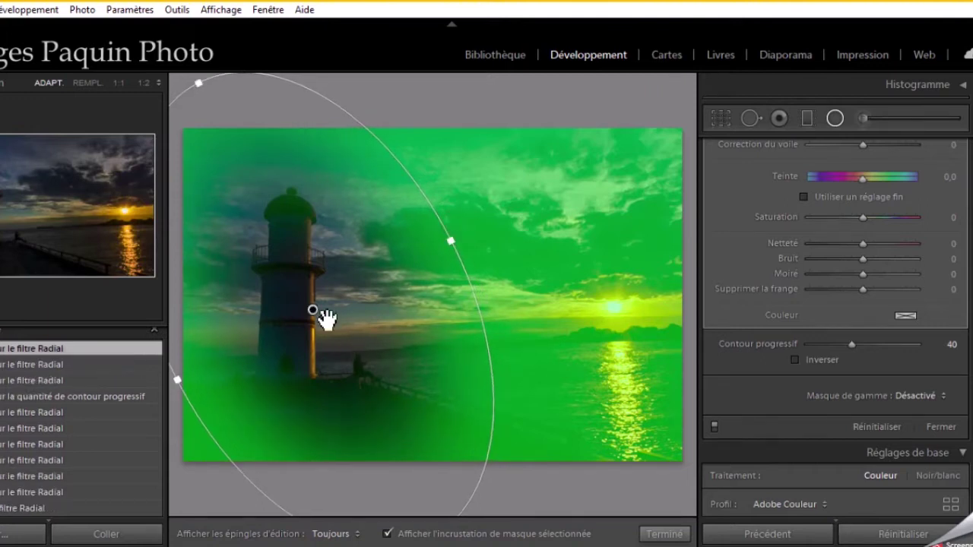
drag(319, 315, 315, 319)
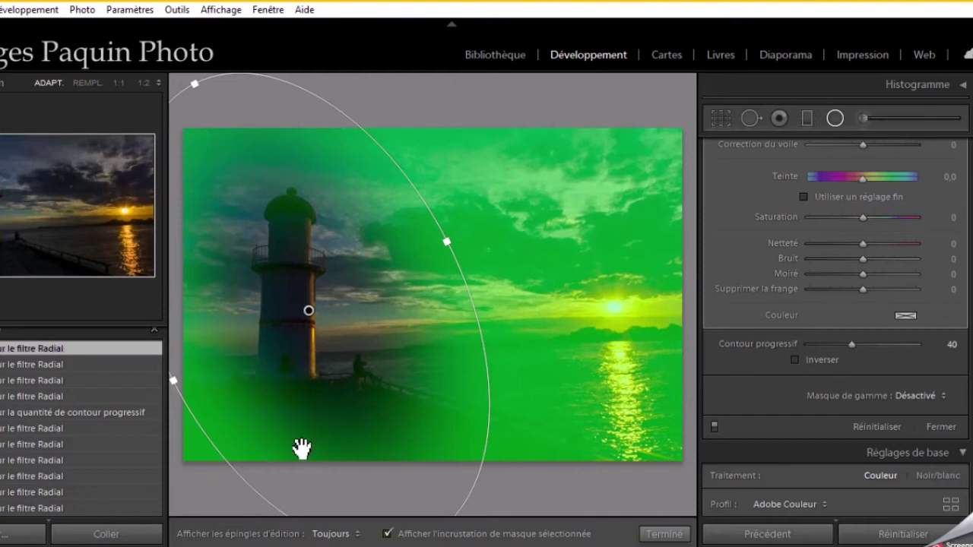
scroll(797, 303, up, 5)
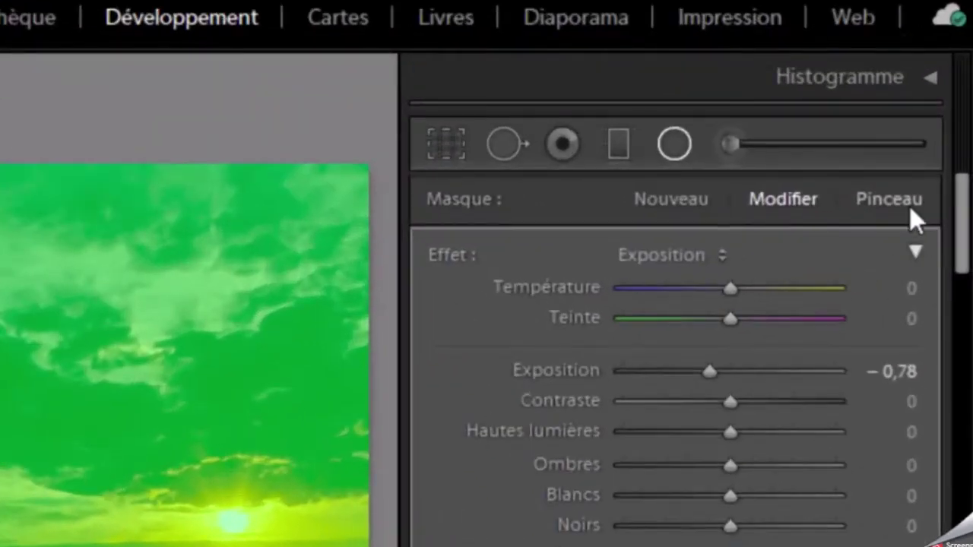
- Brush the radial filter mask over the bottom-left foreground and pier, then hide the overlay
click(910, 206)
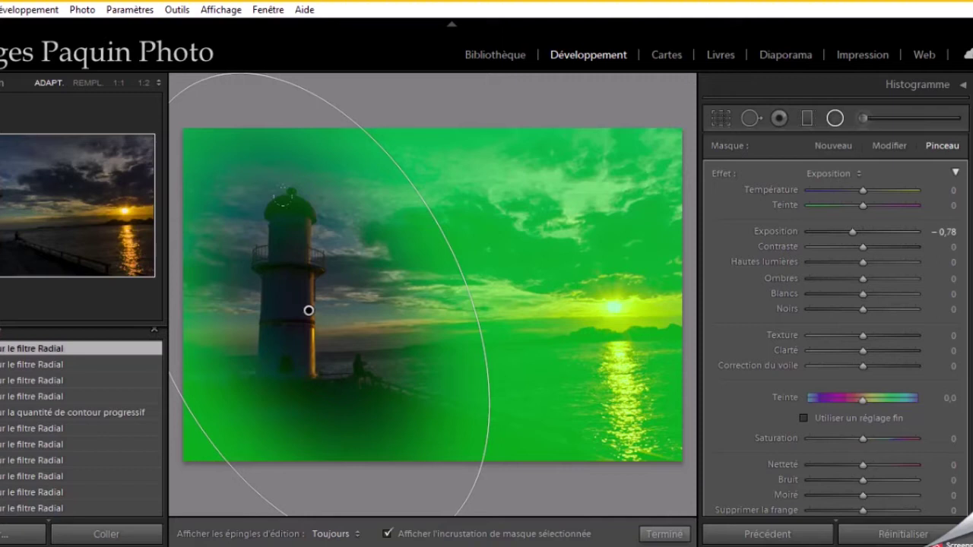
alt+click(803, 417)
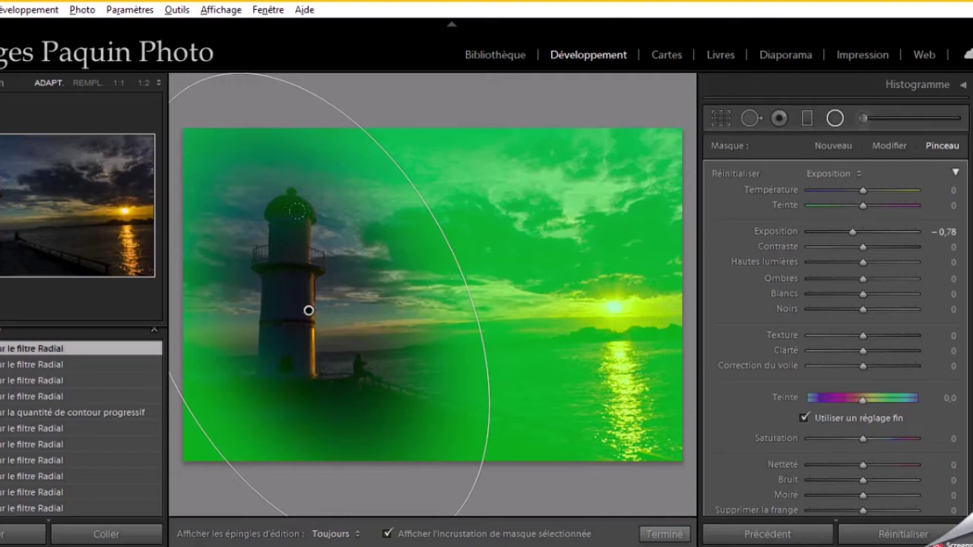
key(h)
mouse_move(239, 413)
mouse_down()
mouse_move(236, 453)
mouse_move(259, 389)
mouse_move(411, 437)
mouse_move(494, 448)
mouse_up()
drag(426, 434, 547, 448)
drag(456, 441, 562, 448)
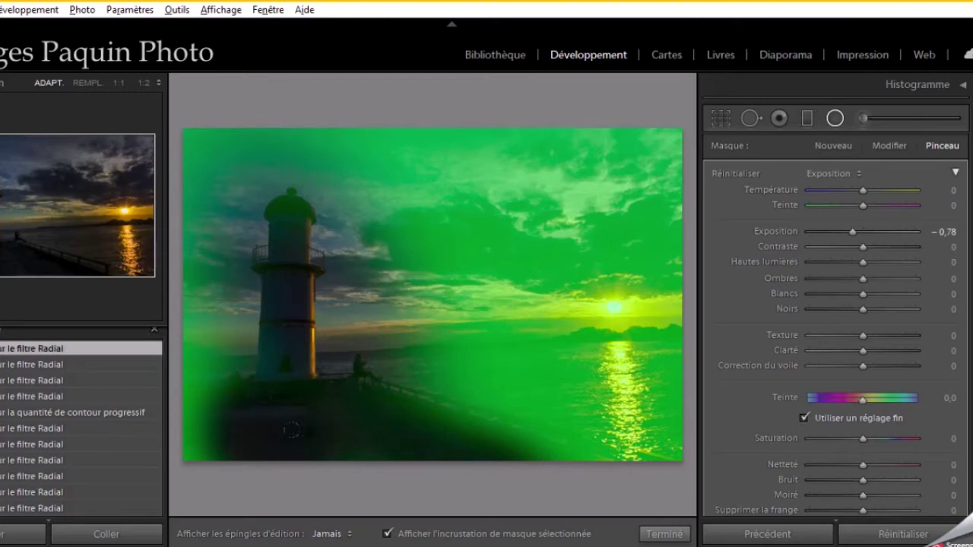
key(h)
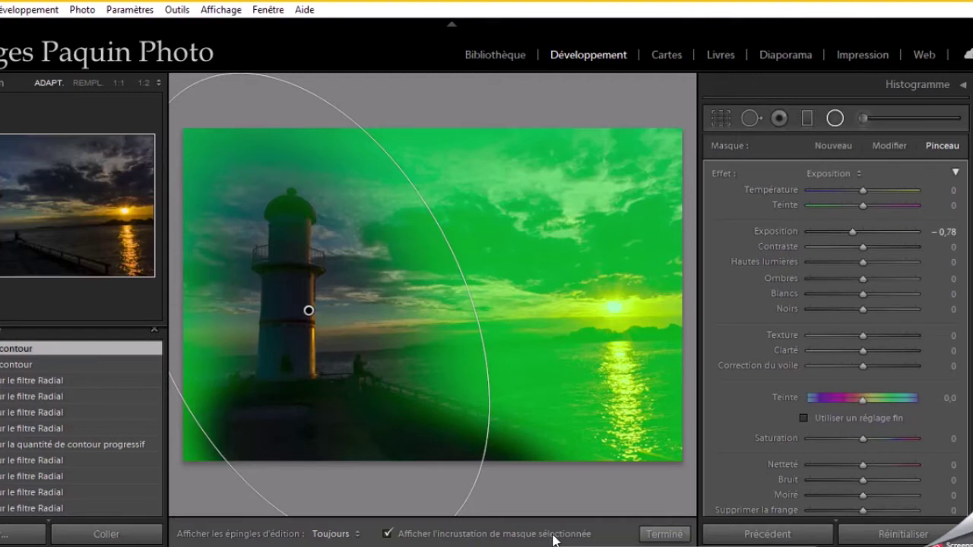
click(553, 534)
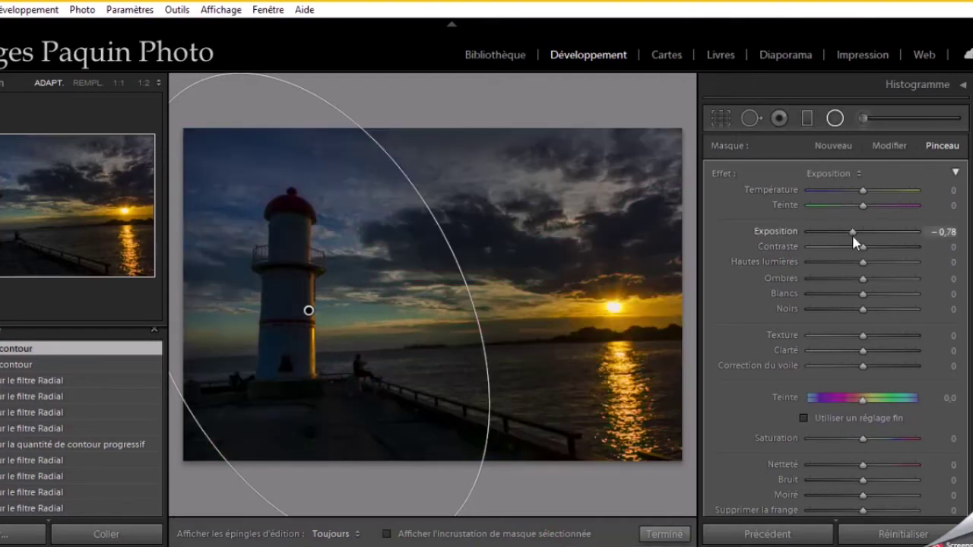
- Adjust the radial filter to Exposition −0.48, Blancs 30 and Ombres 24
drag(855, 237, 856, 238)
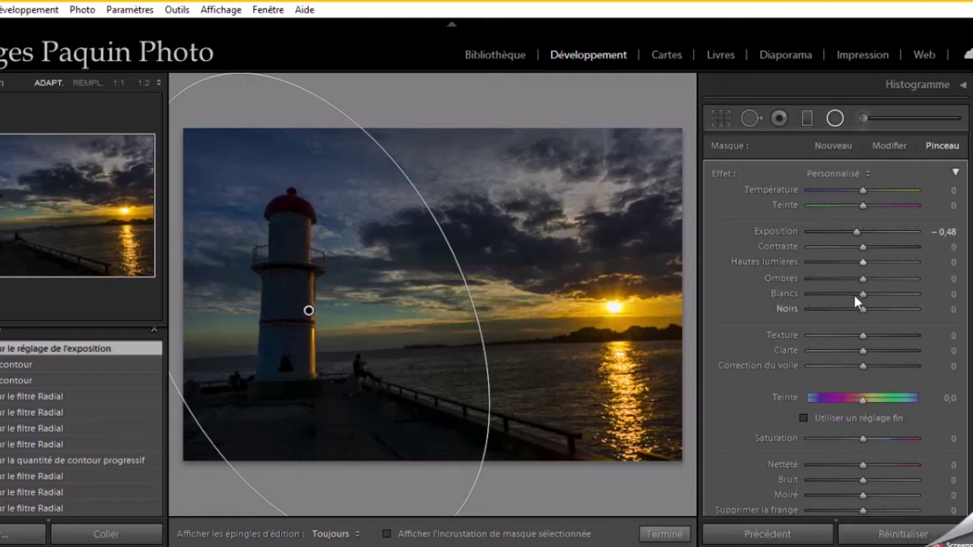
drag(862, 293, 880, 296)
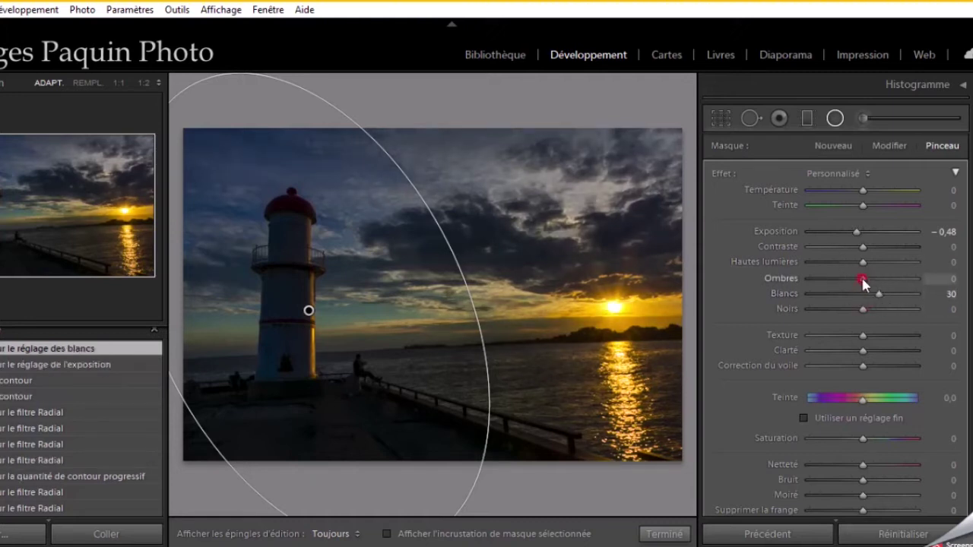
mouse_move(863, 279)
mouse_down()
mouse_move(874, 287)
mouse_move(840, 271)
mouse_move(871, 247)
mouse_up()
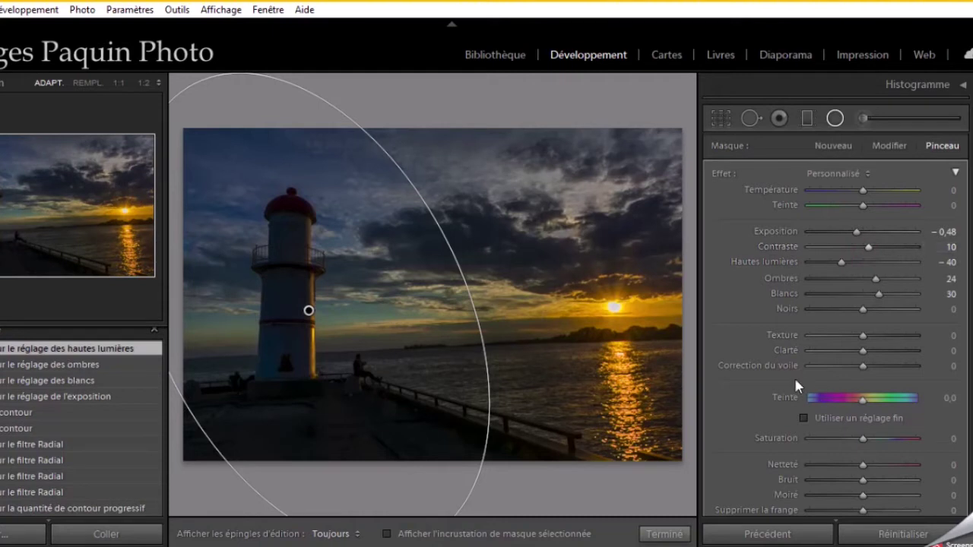
scroll(729, 312, down, 3)
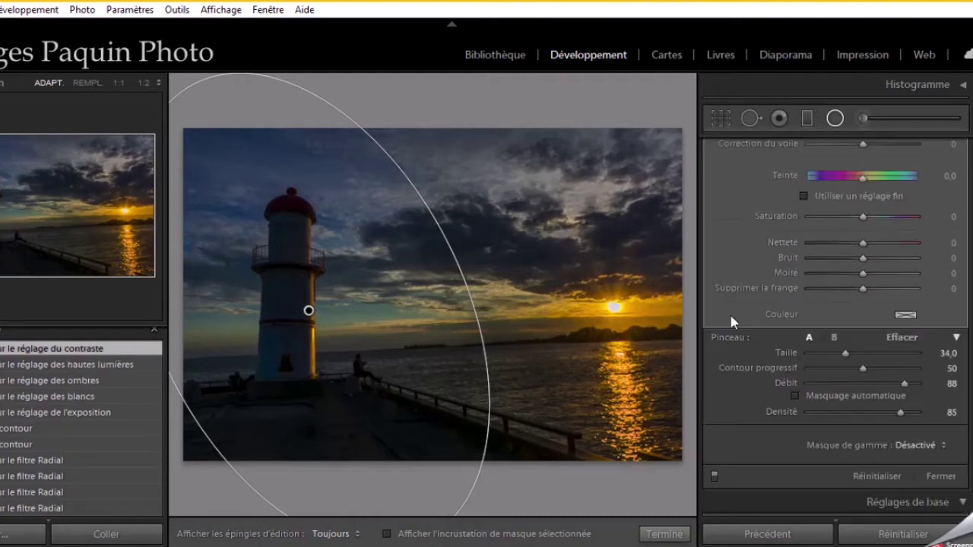
scroll(731, 319, down, 2)
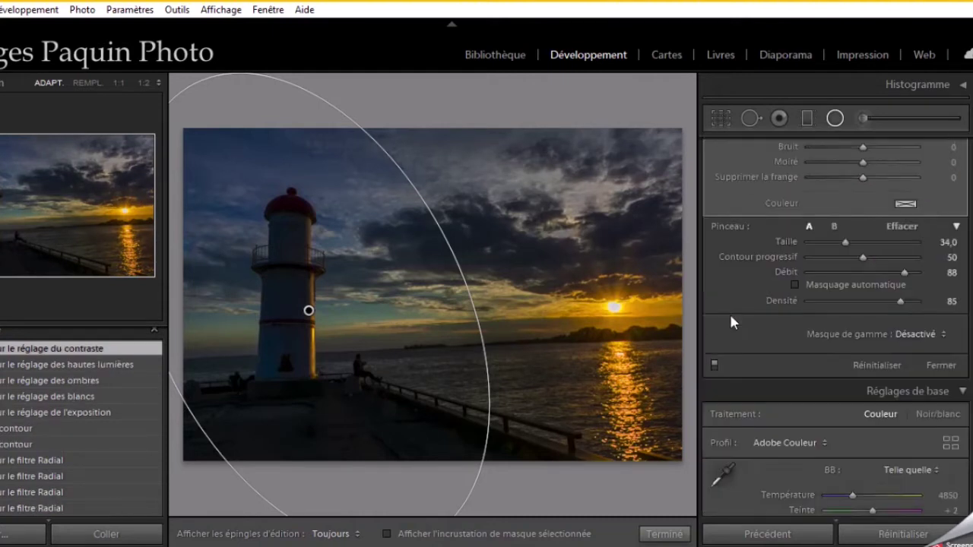
- Toggle the radial filter off and on to compare, then commit it with Terminé
click(713, 365)
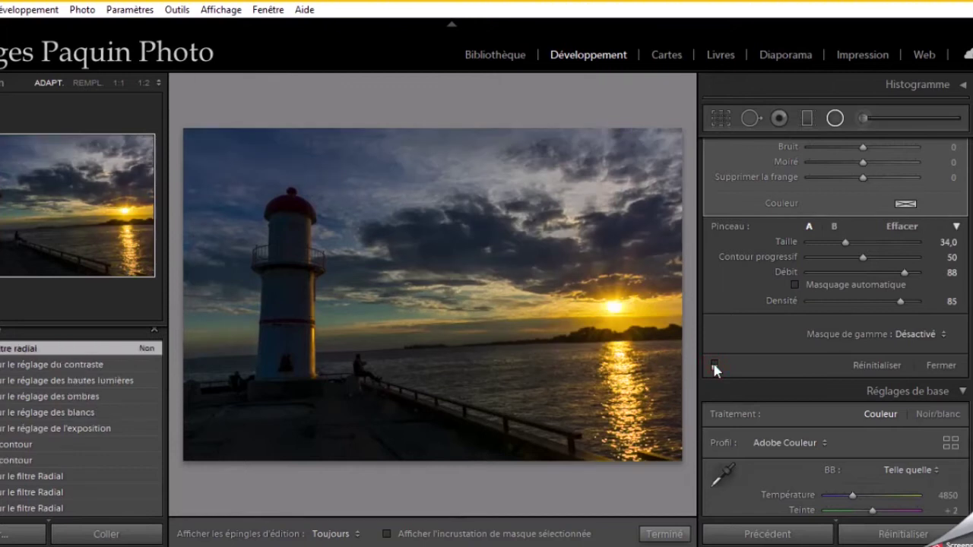
click(714, 365)
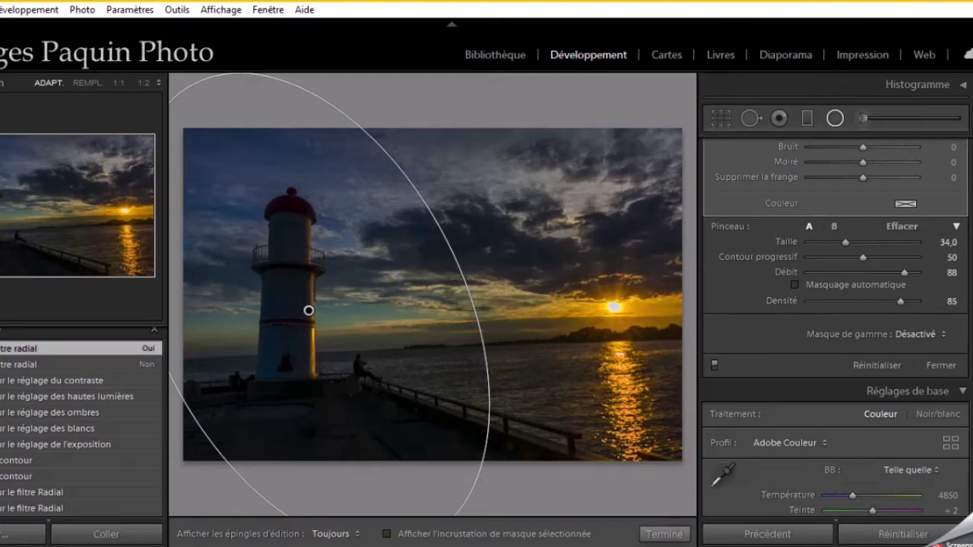
click(673, 537)
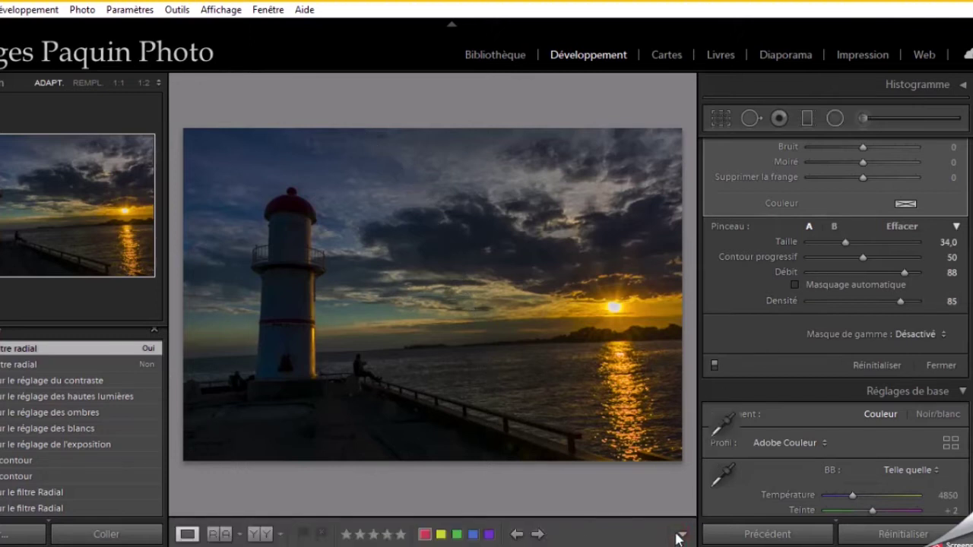
- Set the Basic tones to Blancs +23, Exposition +0.95 and Contraste +22
scroll(721, 286, down, 5)
scroll(723, 293, up, 5)
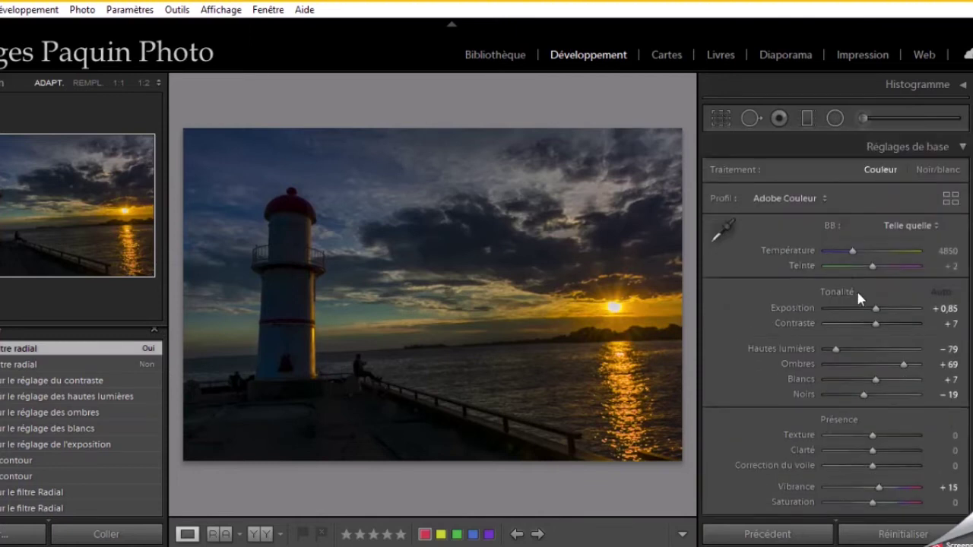
click(875, 309)
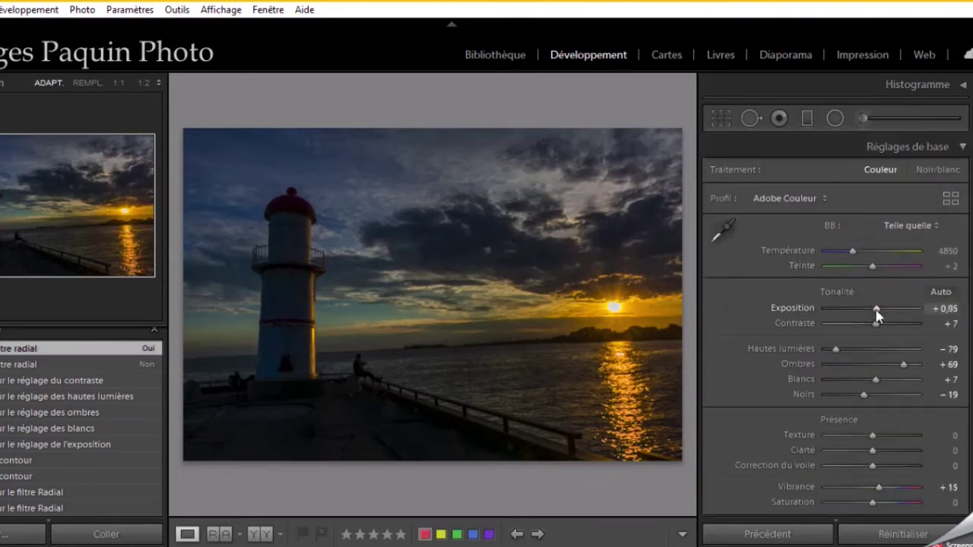
drag(875, 309, 878, 310)
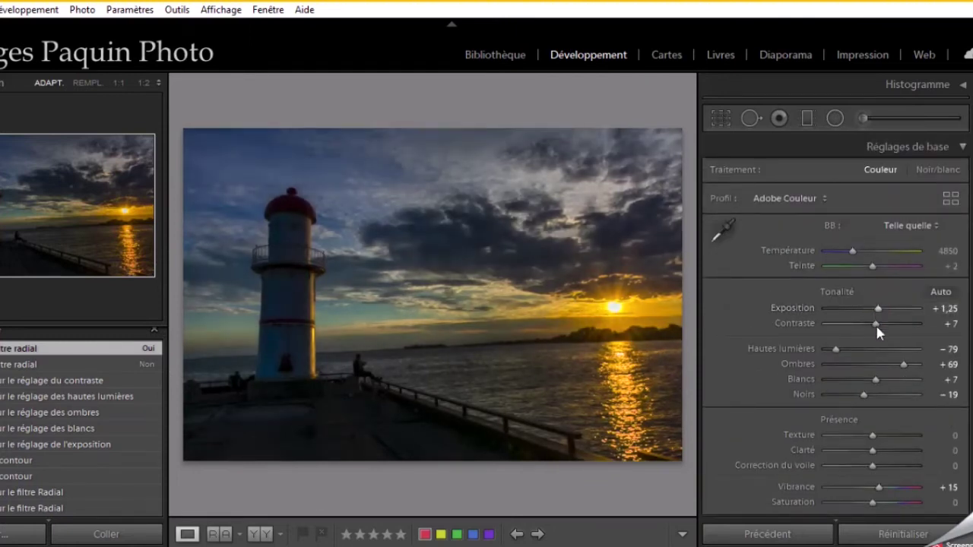
drag(878, 379, 882, 379)
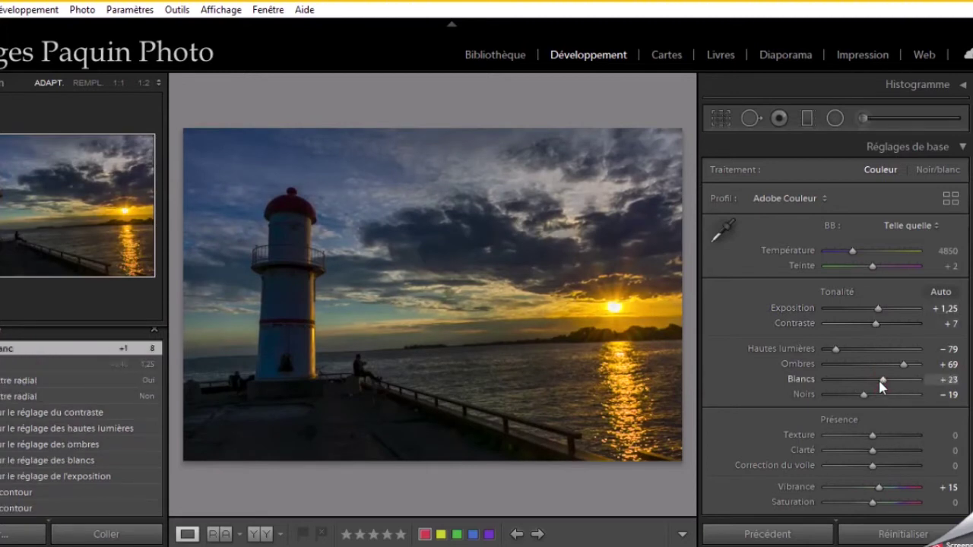
click(878, 307)
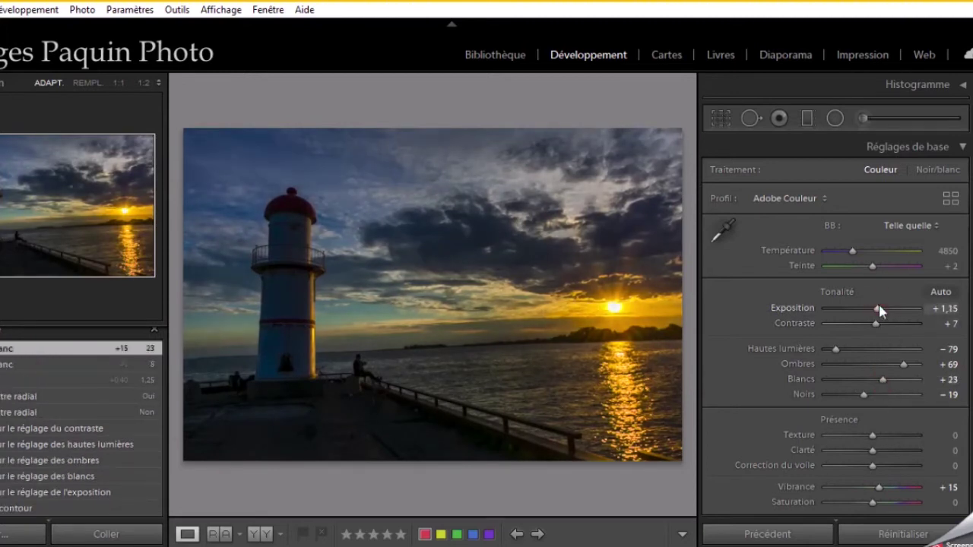
mouse_move(879, 308)
mouse_down()
mouse_move(878, 325)
mouse_move(878, 313)
mouse_up()
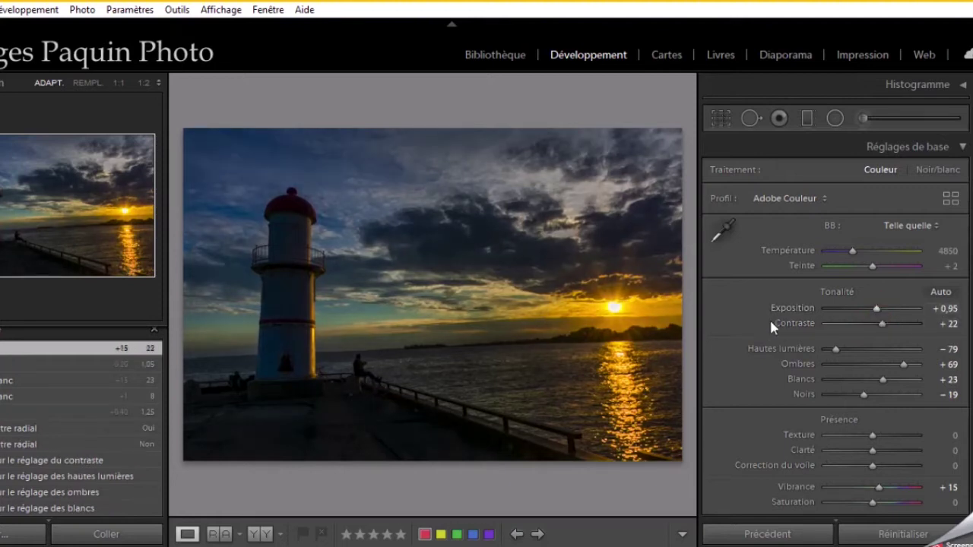
scroll(763, 326, down, 5)
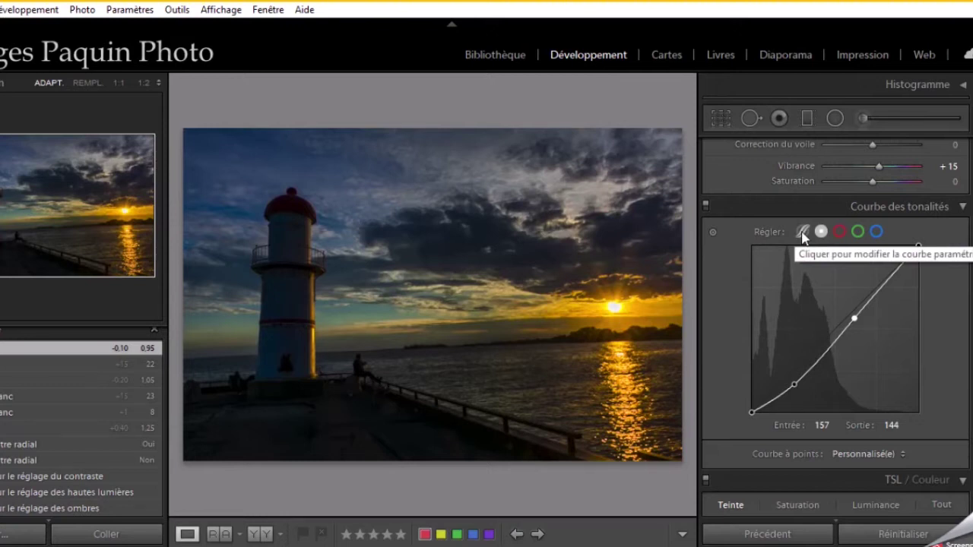
- Switch to the parametric tone curve, narrowing the shadow/highlight ranges and shifting the midtone split darker
click(803, 234)
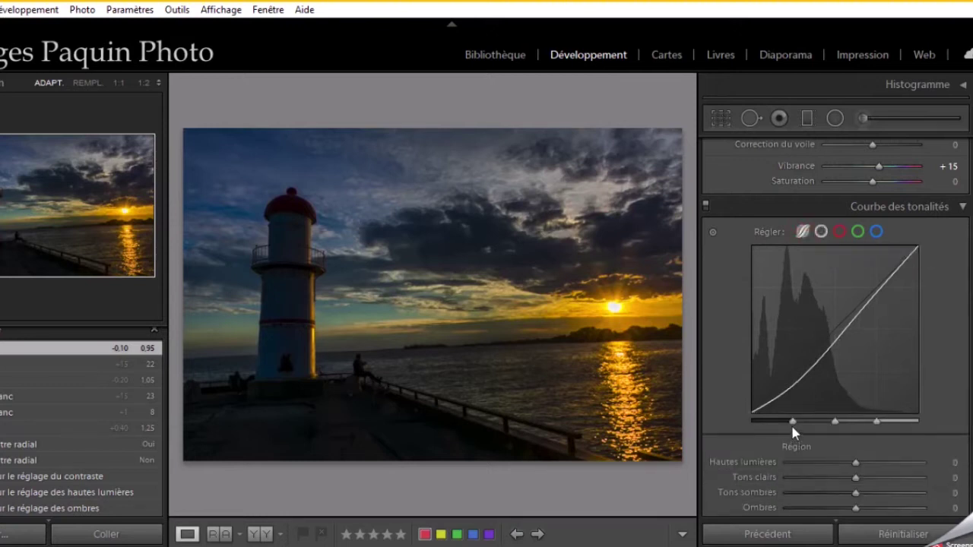
drag(793, 423, 768, 423)
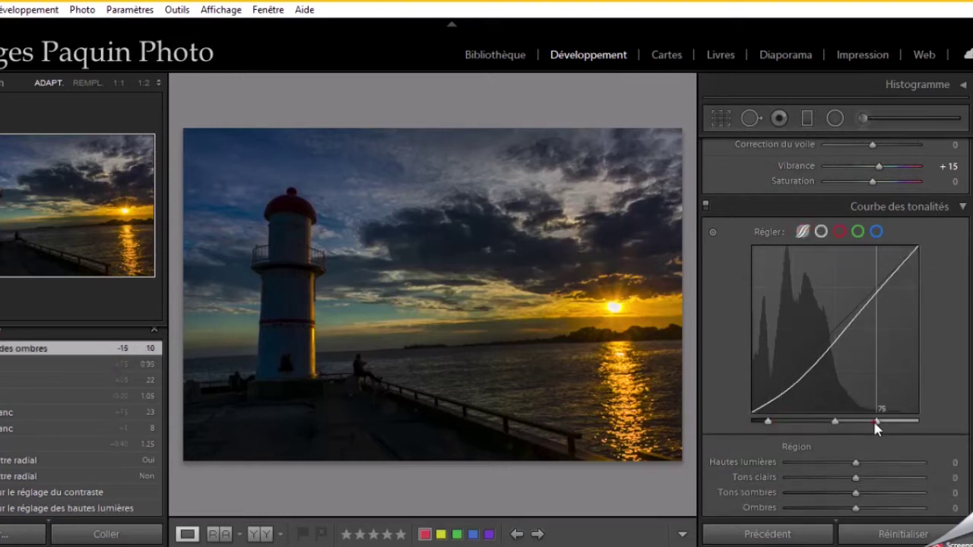
drag(875, 421, 901, 421)
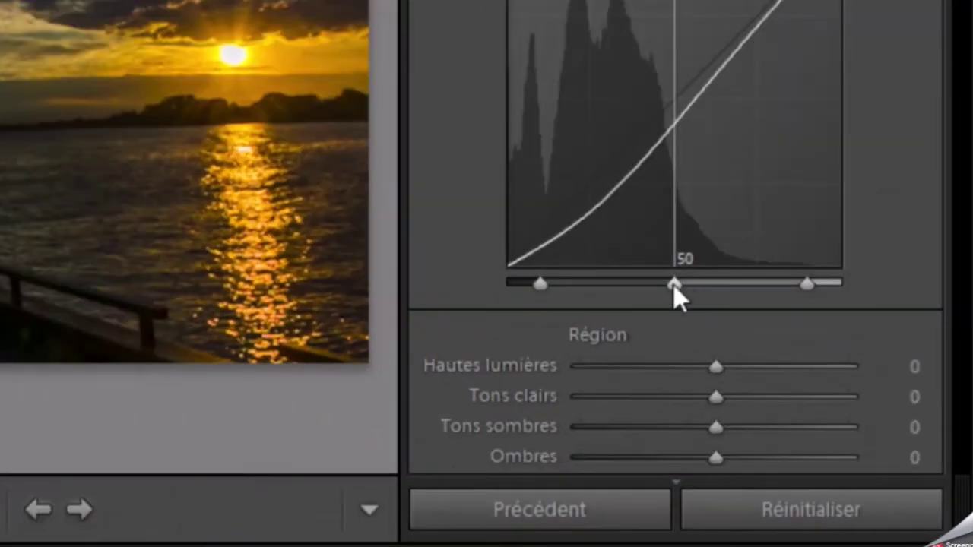
drag(673, 285, 621, 318)
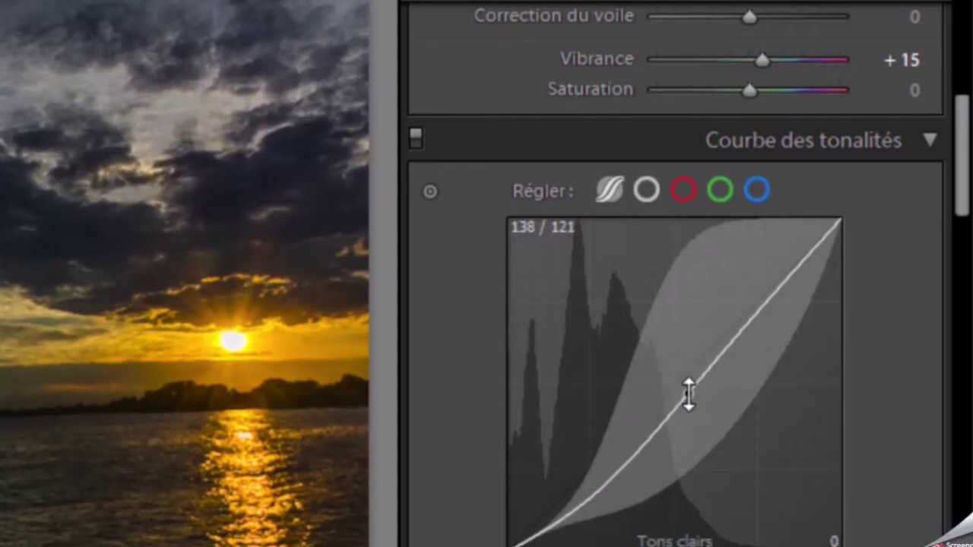
- Lift the Tons clairs region of the curve to +19 for a gentle S
drag(689, 394, 687, 365)
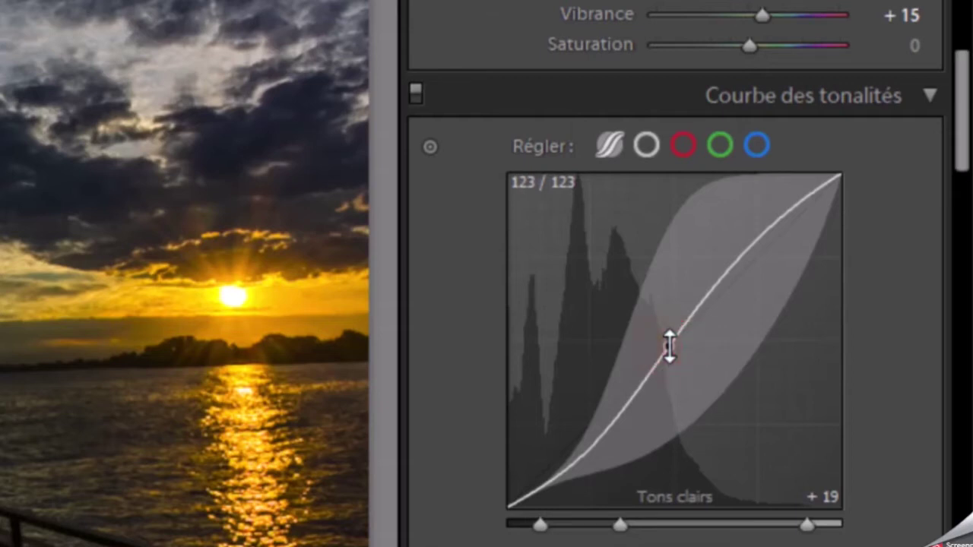
mouse_move(669, 346)
mouse_down()
mouse_move(668, 336)
mouse_move(663, 346)
mouse_up()
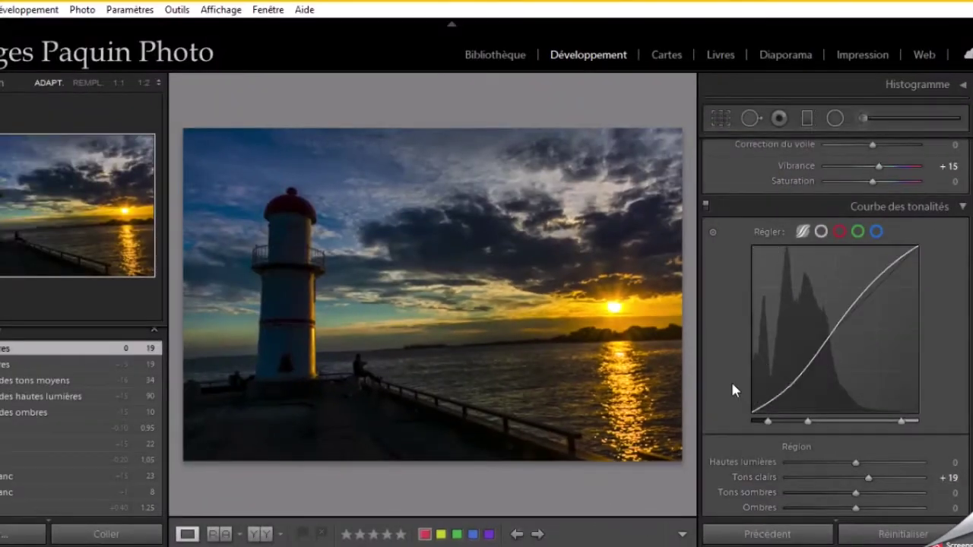
scroll(733, 391, up, 5)
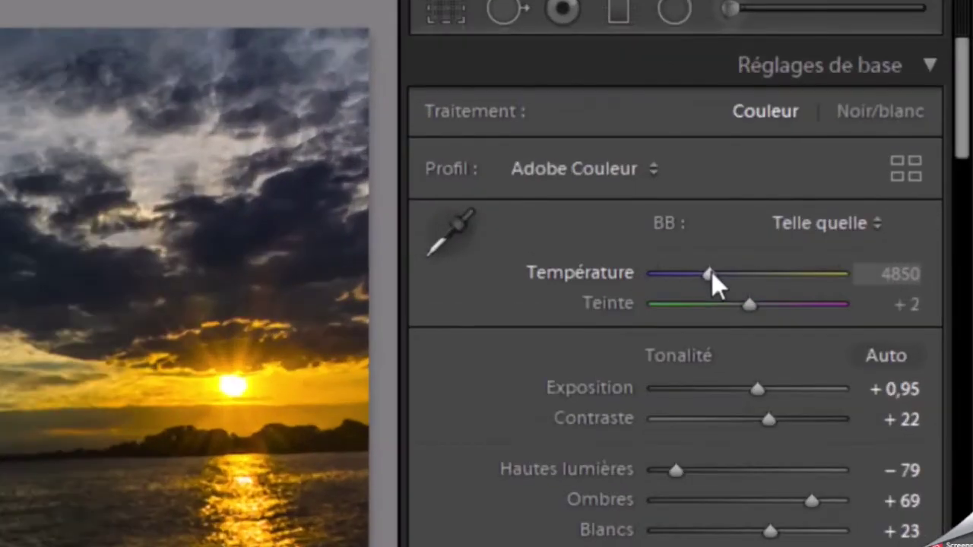
- Warm the white balance to Température 6350 and Teinte +12
scroll(775, 274, up, 1)
scroll(775, 273, up, 3)
scroll(775, 274, up, 2)
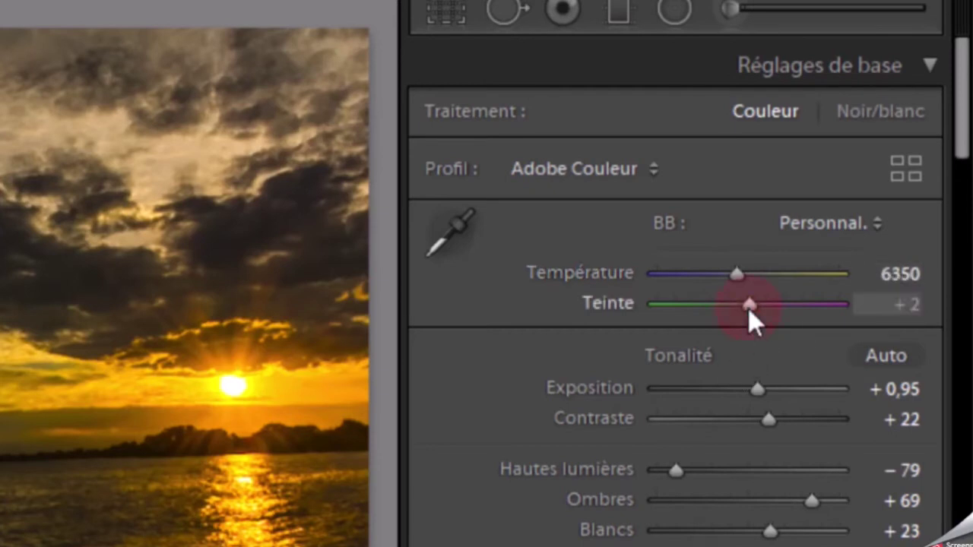
scroll(748, 309, up, 1)
scroll(747, 309, up, 1)
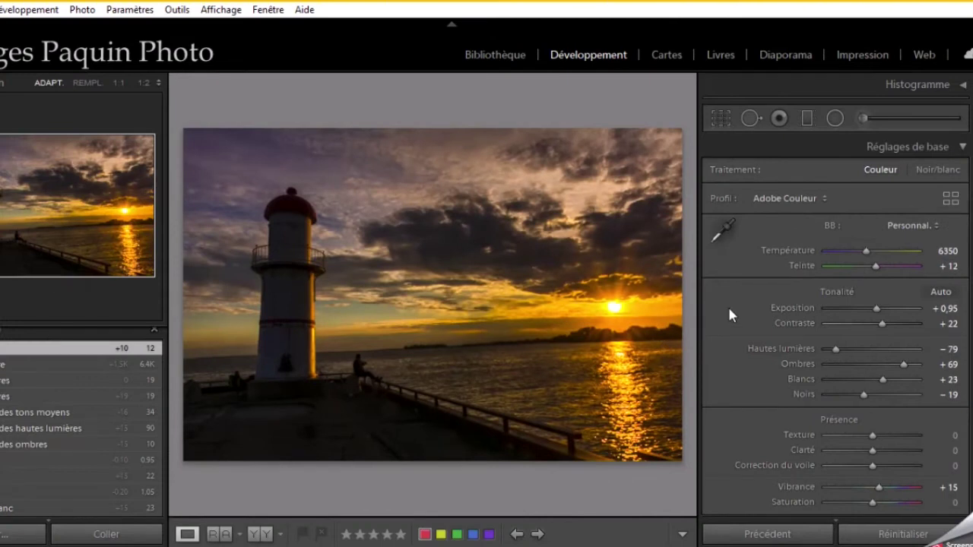
scroll(728, 308, down, 5)
scroll(728, 309, down, 3)
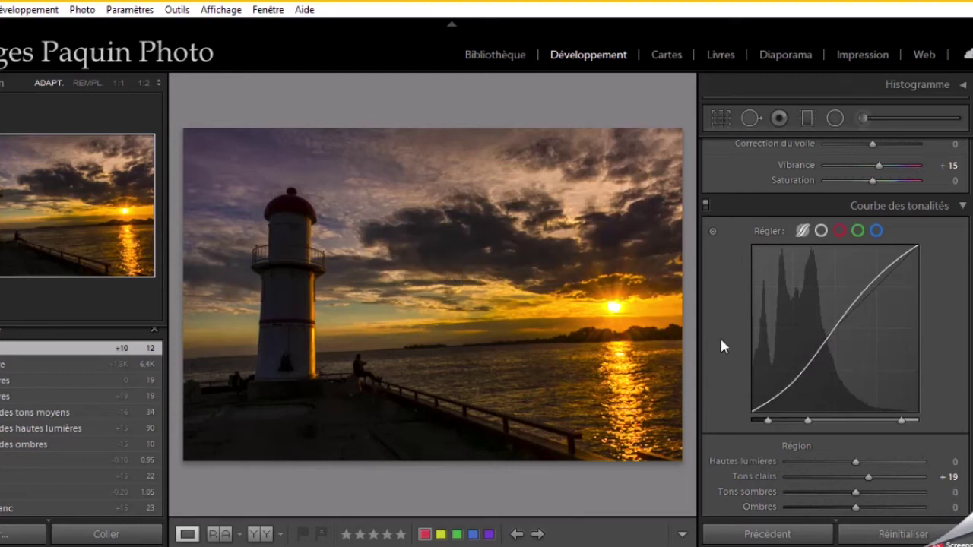
- Pull Tons sombres down to −27 on the tone curve and nudge the lights up again
drag(797, 373, 797, 383)
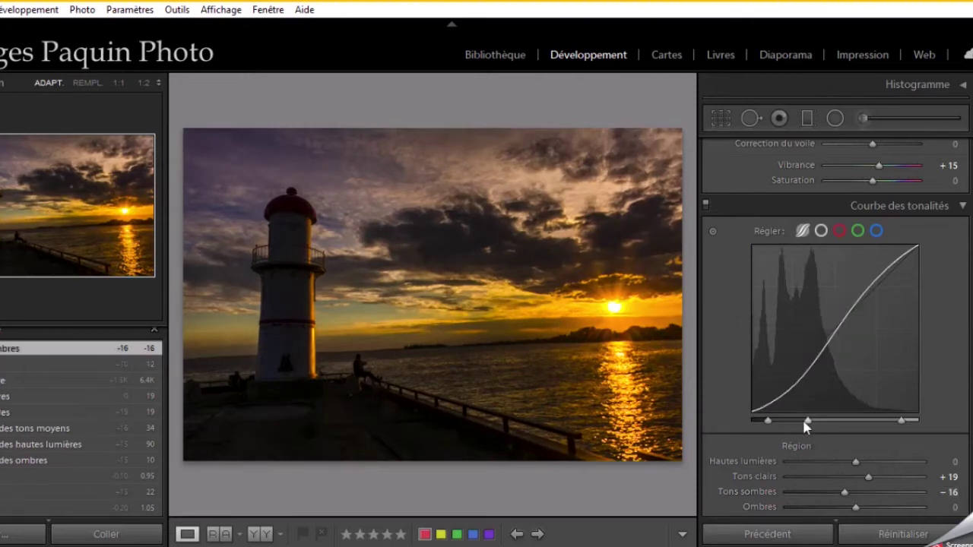
drag(807, 419, 811, 420)
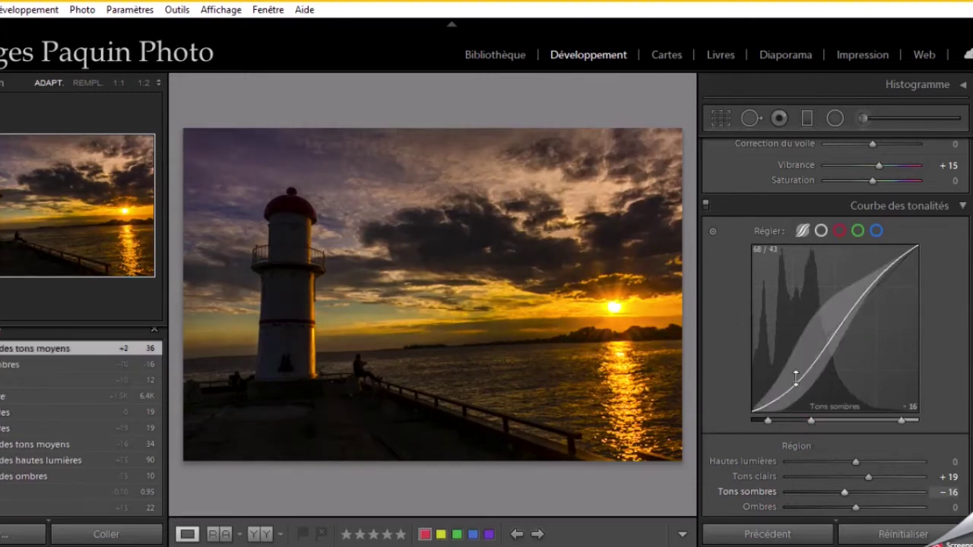
drag(795, 373, 795, 386)
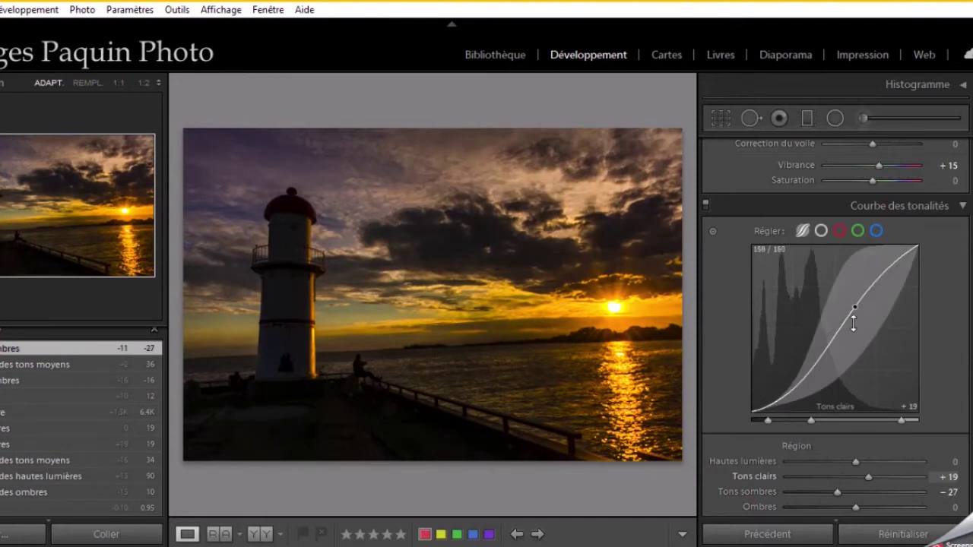
drag(842, 324, 842, 321)
- Lower Contraste from +22 to +2, raise Ombres from +69 to +79, and start a graduated filter
scroll(820, 323, up, 5)
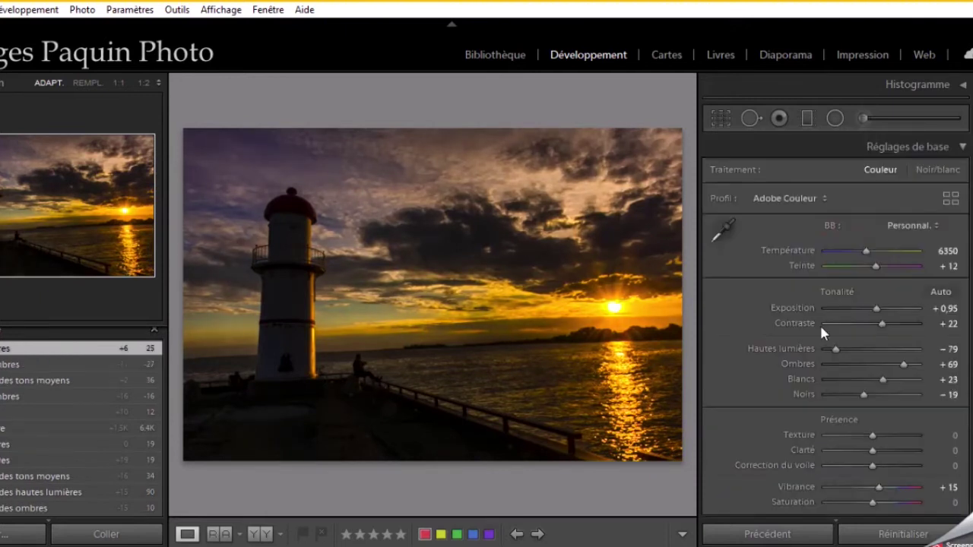
click(879, 326)
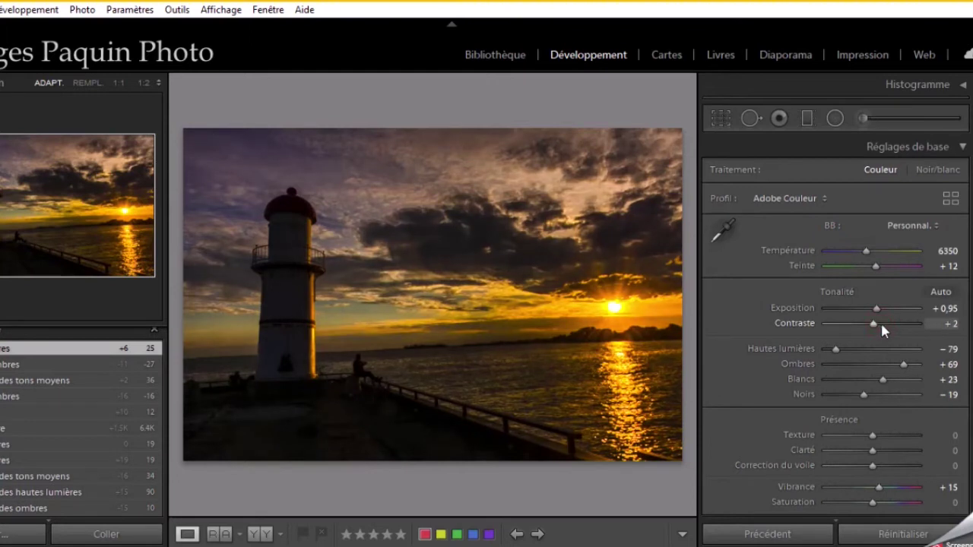
drag(880, 326, 870, 325)
drag(904, 367, 909, 365)
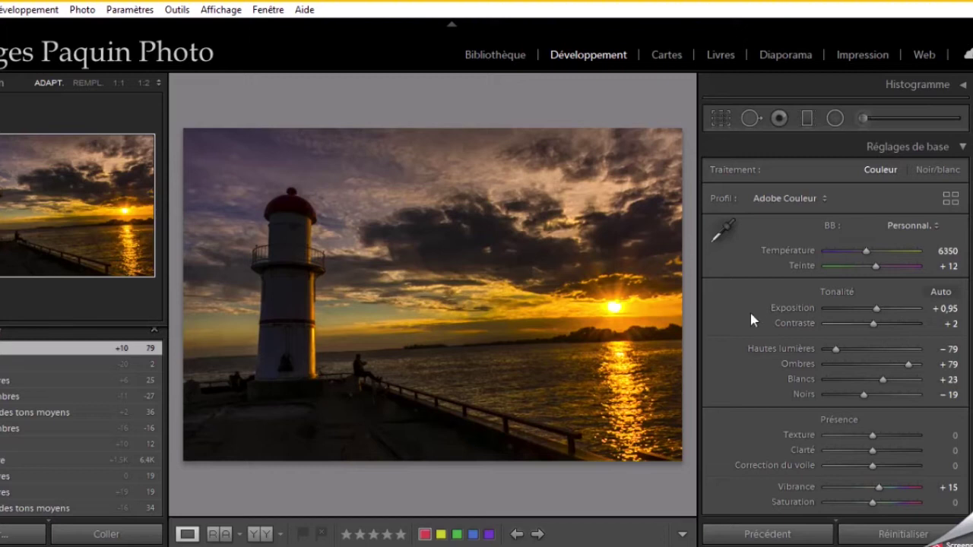
click(807, 119)
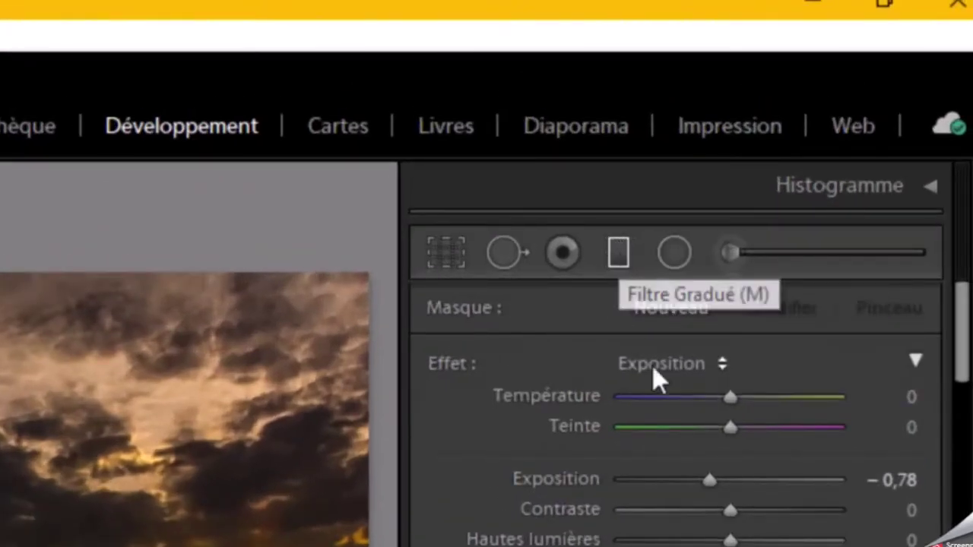
- Load the Exposition filter preset, easing exposure to −0.18, raising contrast and whites, blacks −10
click(692, 362)
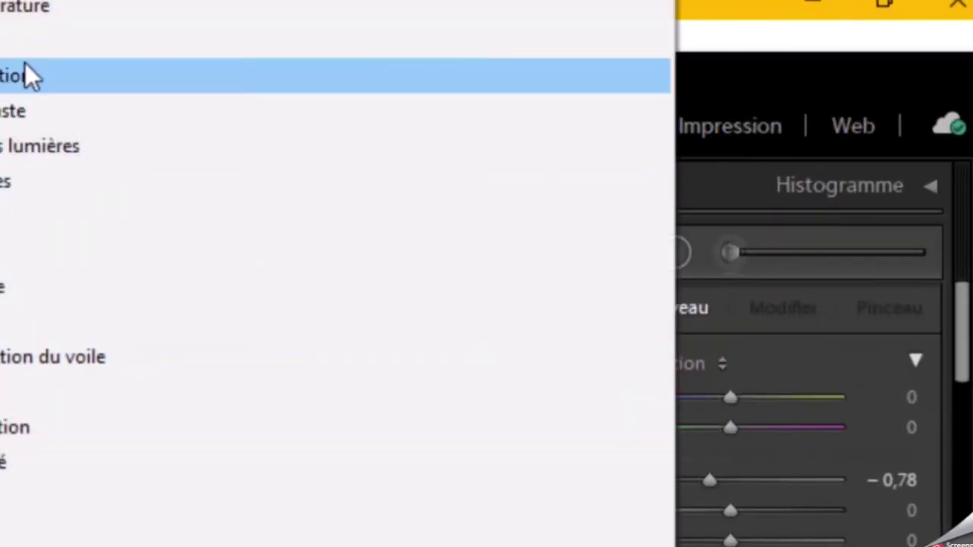
click(26, 74)
drag(707, 50, 724, 49)
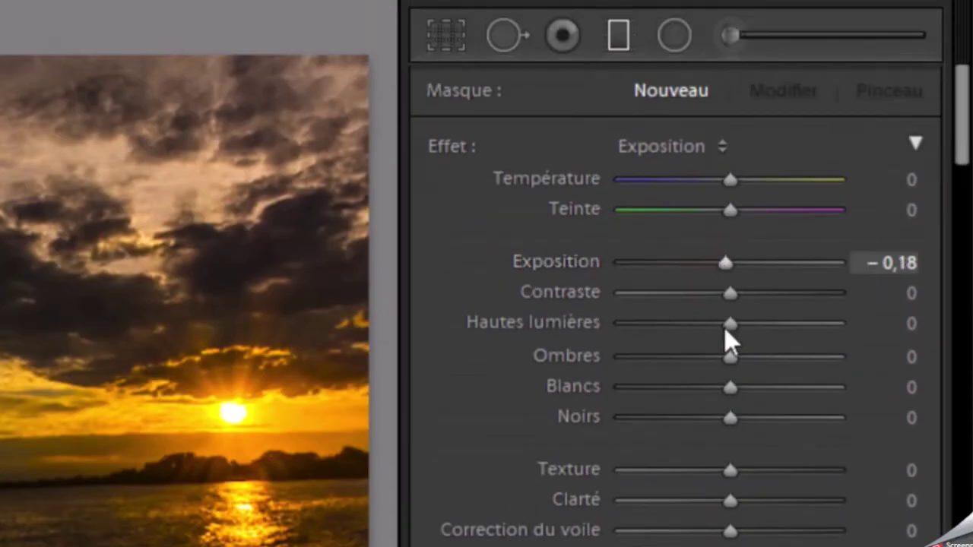
drag(729, 295, 762, 298)
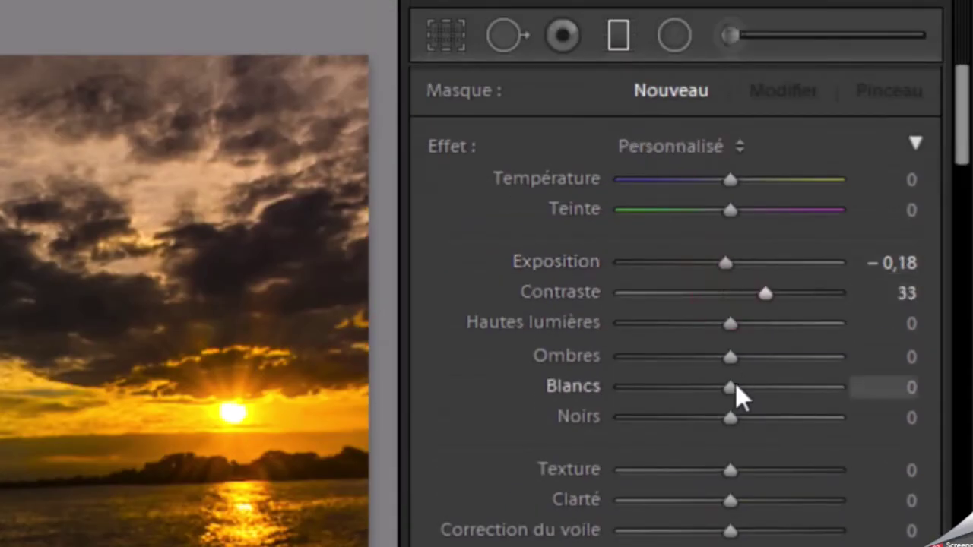
drag(728, 389, 772, 391)
drag(726, 418, 719, 421)
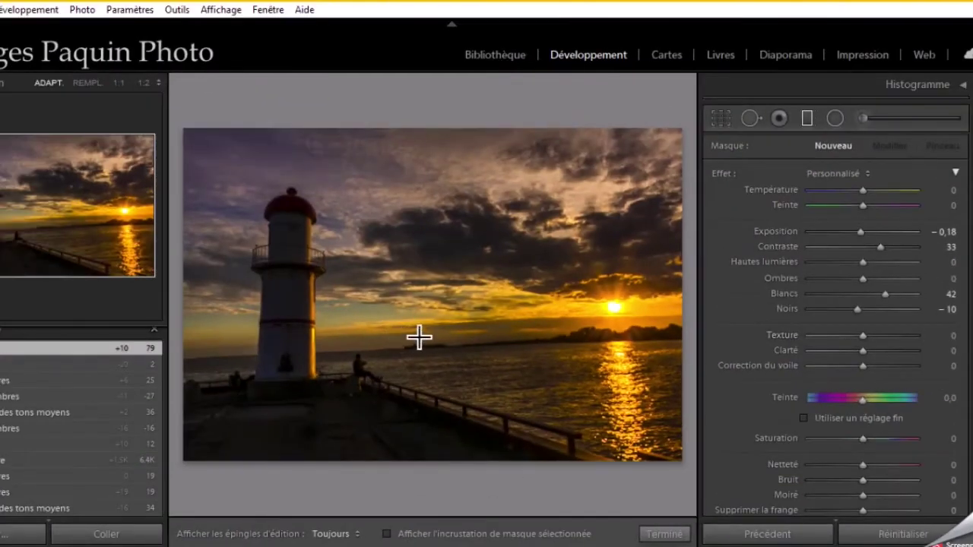
- Draw the graduated filter across the horizon, widen its transition and move it higher
drag(408, 302, 413, 386)
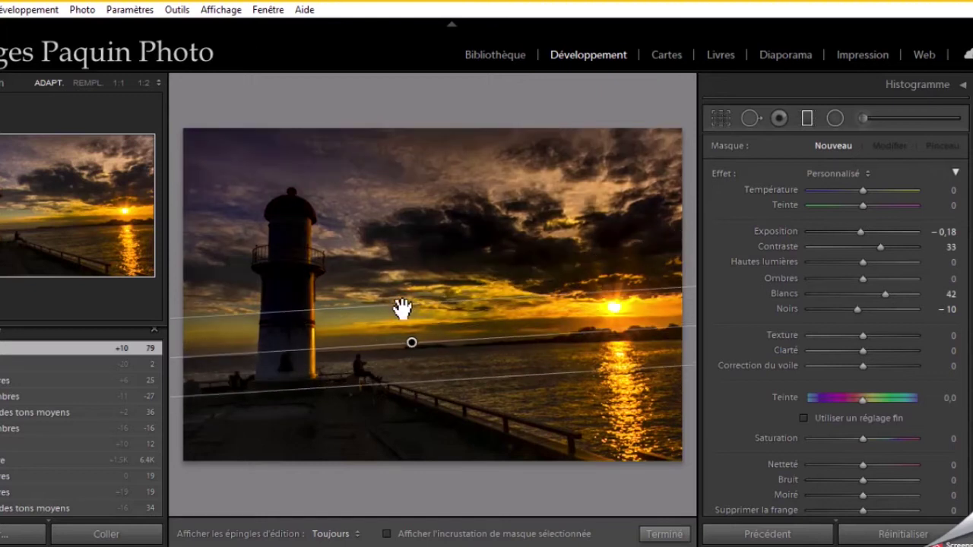
drag(407, 275, 406, 266)
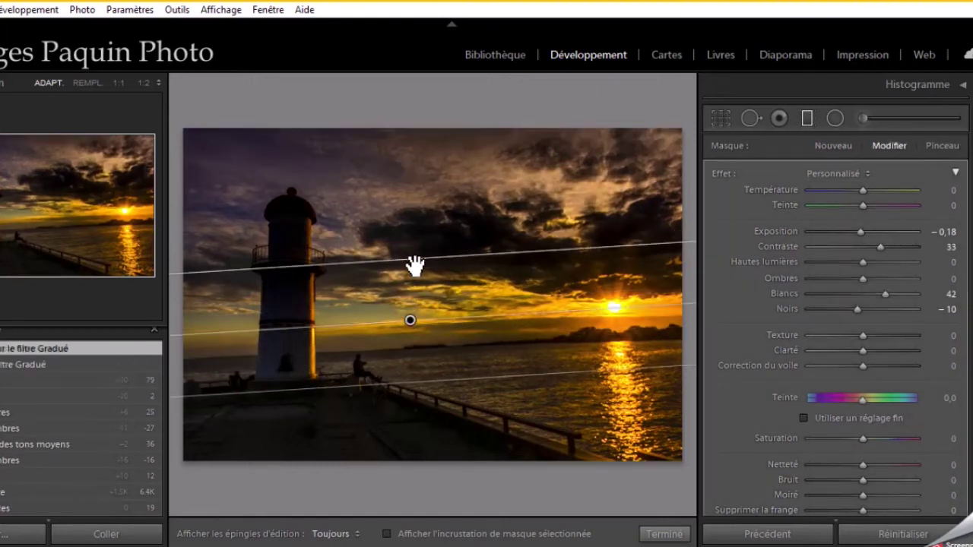
mouse_move(413, 326)
mouse_down()
mouse_move(413, 298)
mouse_move(412, 314)
mouse_up()
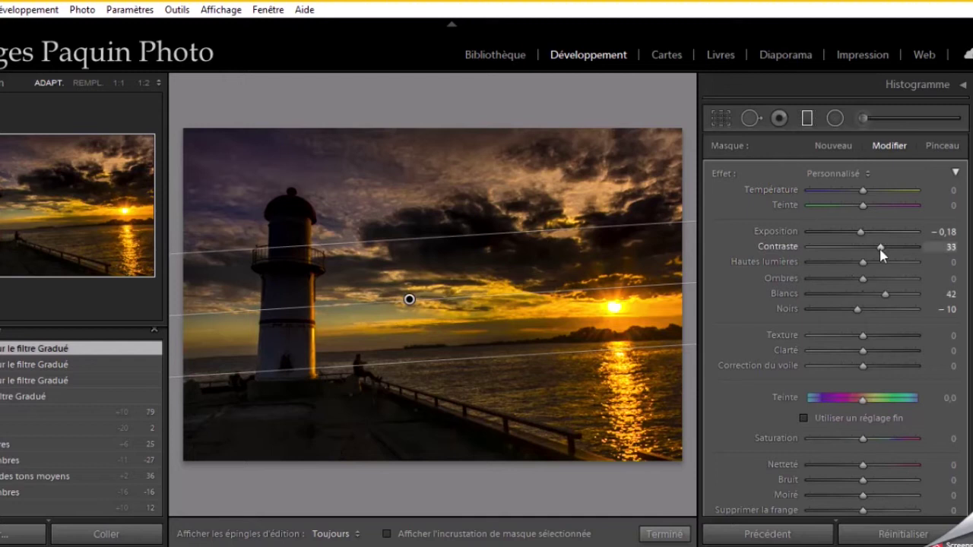
- Set the filter to Contraste 12, Ombres 25, Clarté 34, Hautes lumières −13, and finish it
drag(879, 246, 868, 259)
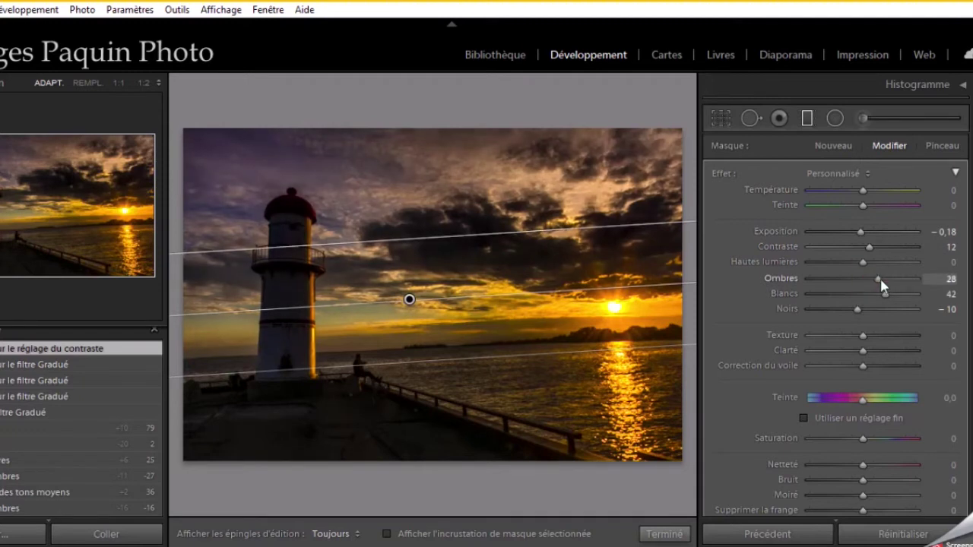
drag(880, 280, 877, 282)
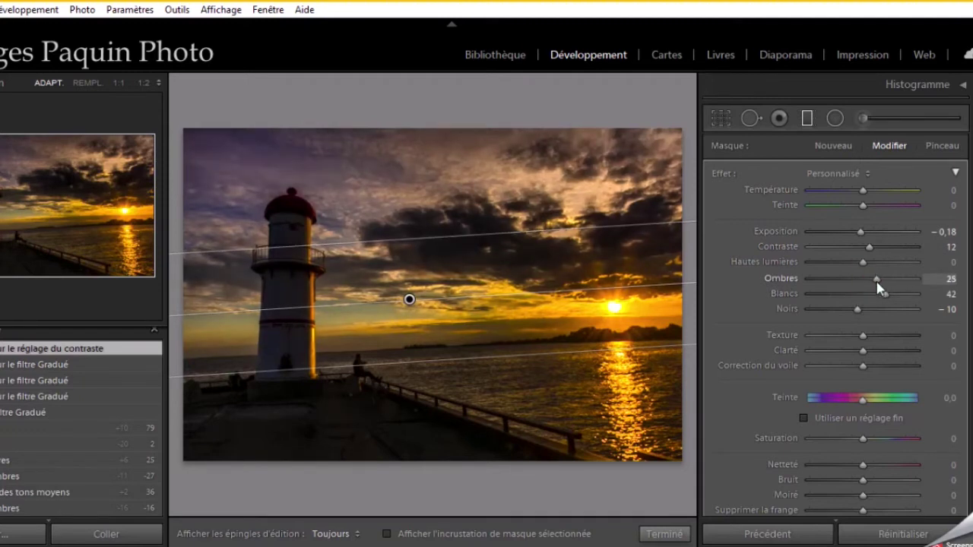
click(863, 353)
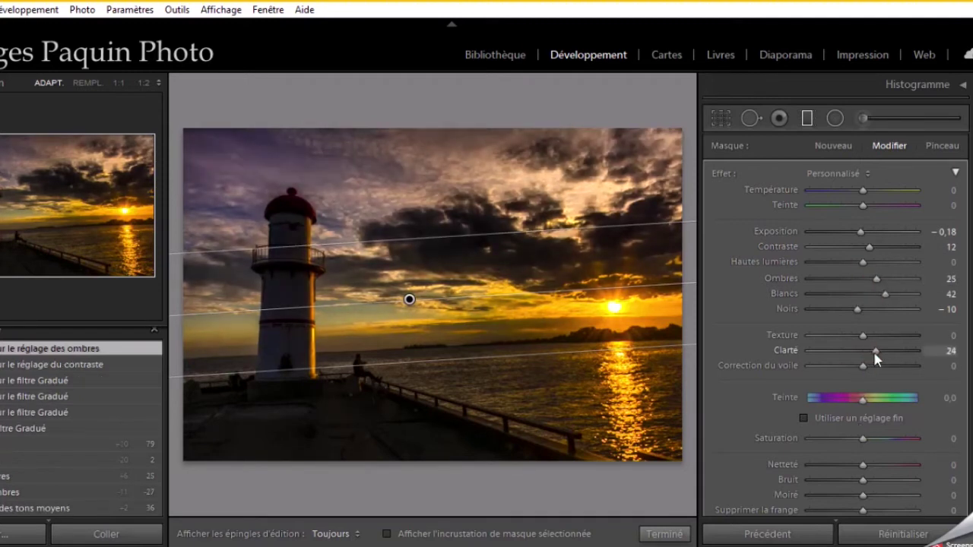
drag(873, 351, 879, 352)
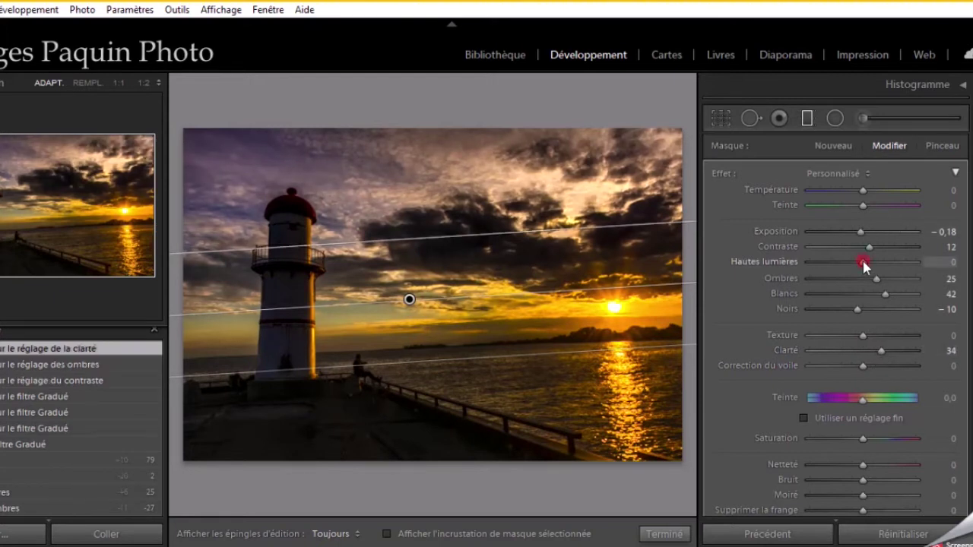
drag(864, 264, 855, 274)
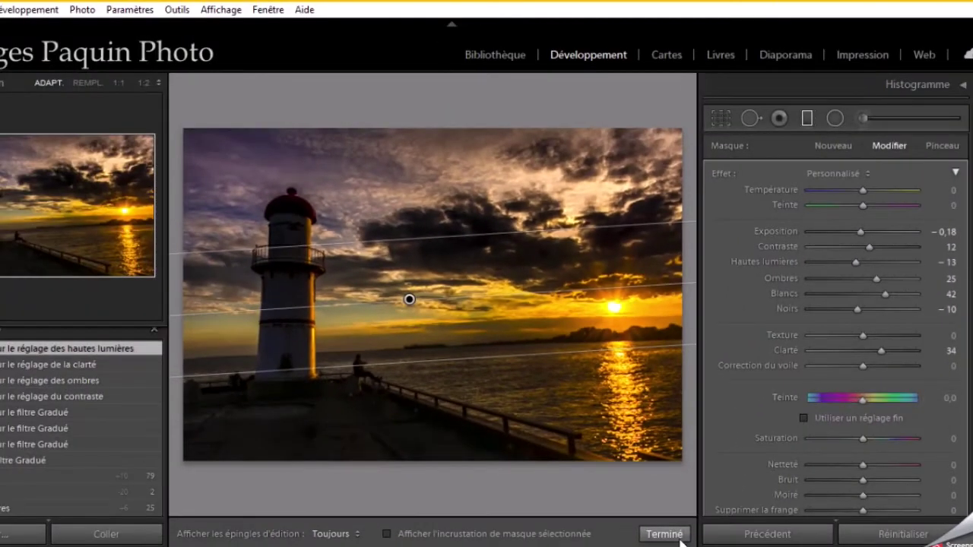
click(680, 539)
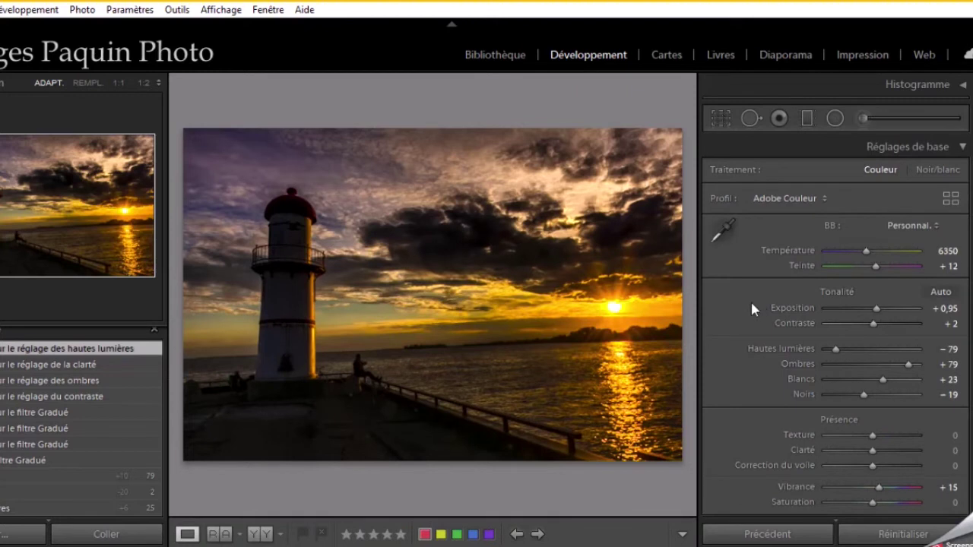
- Set the Présence sliders: Clarté +10, Correction du voile +5, Vibrance +25, Saturation +15
scroll(751, 304, down, 3)
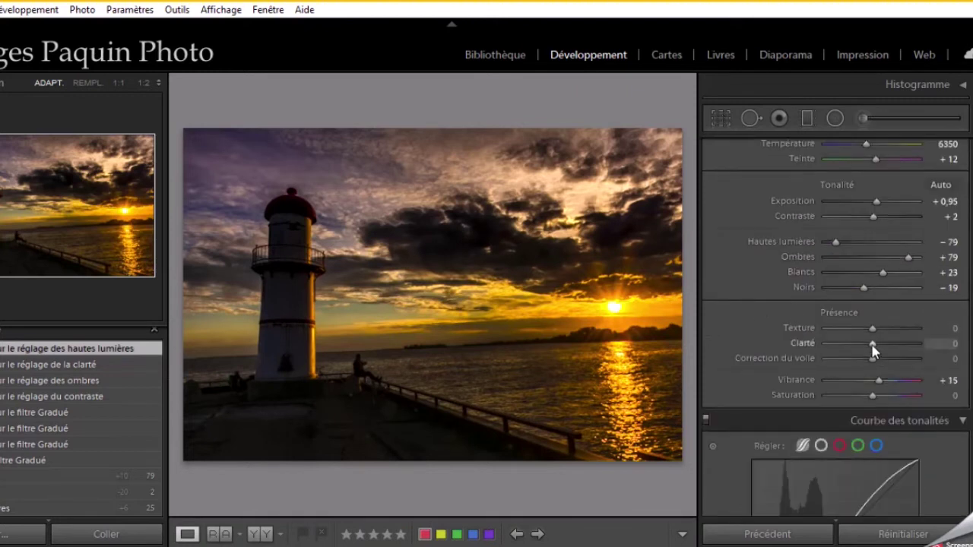
drag(872, 344, 874, 345)
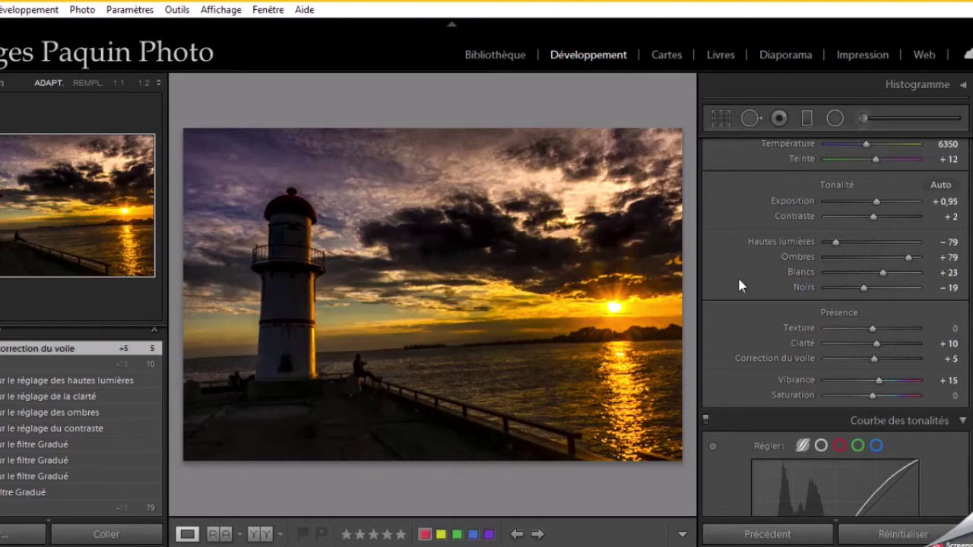
click(878, 380)
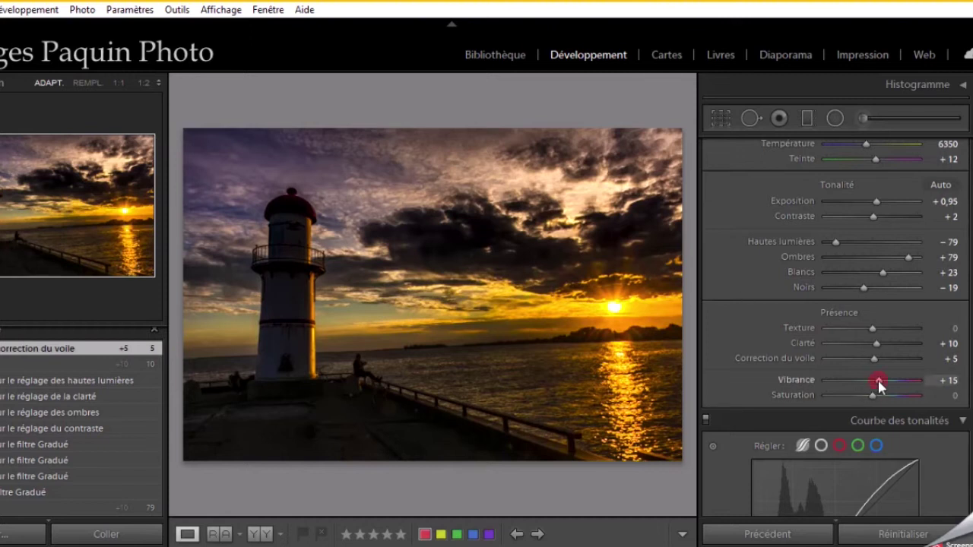
drag(877, 382, 873, 396)
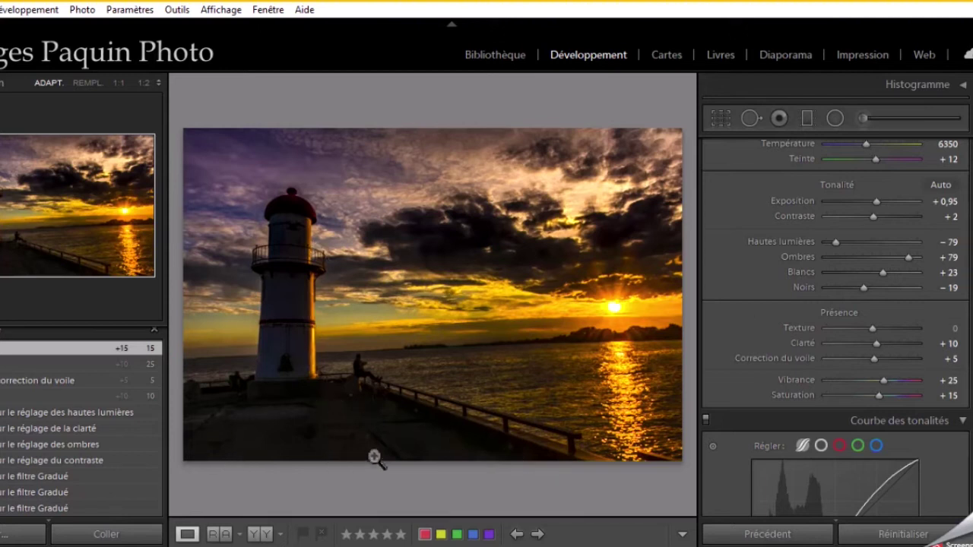
- Set up an adjustment brush with the Ombres effect at 39, Débit 77 and Taille 25
click(862, 118)
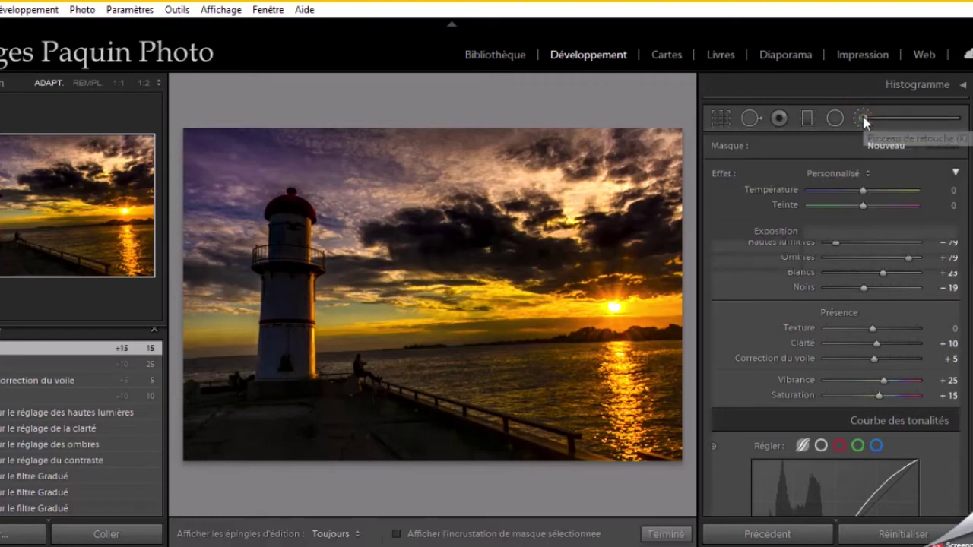
click(828, 174)
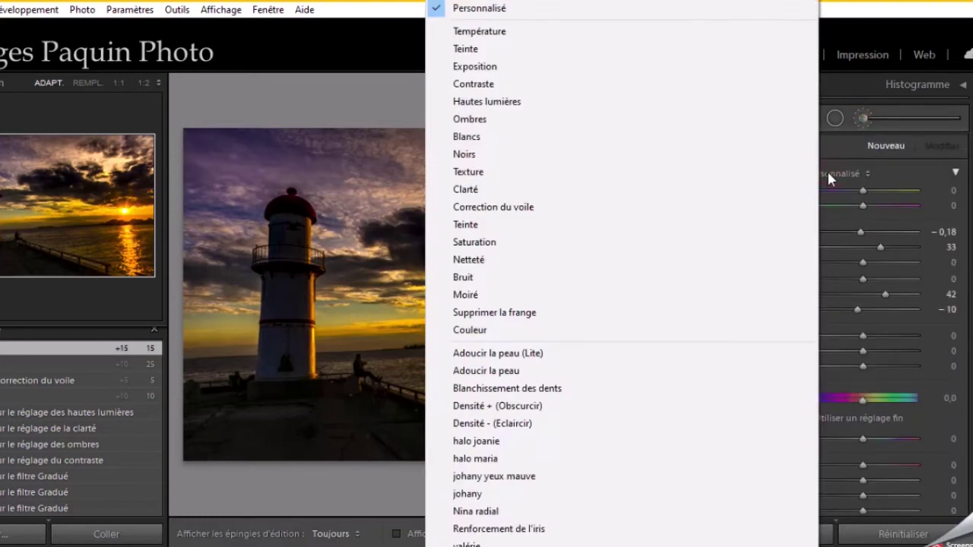
click(478, 122)
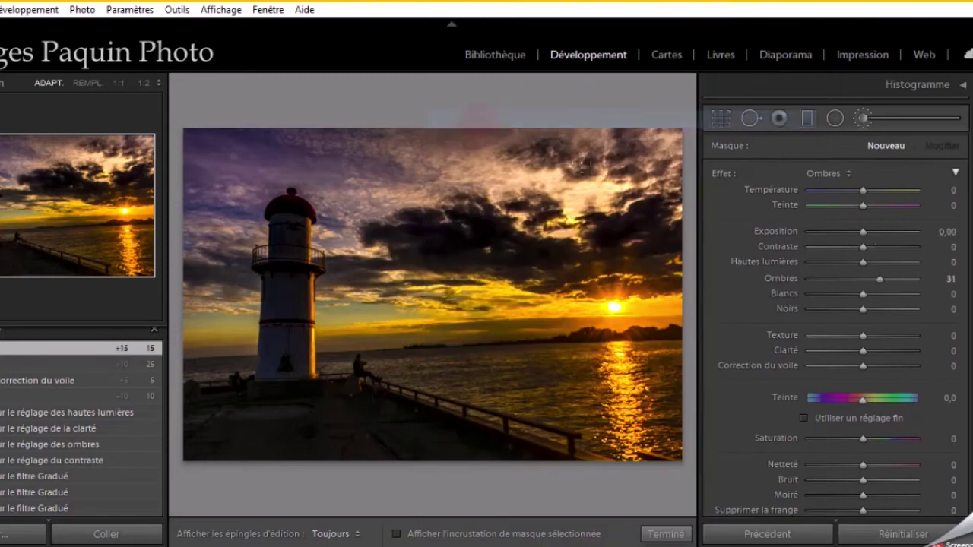
drag(879, 279, 883, 279)
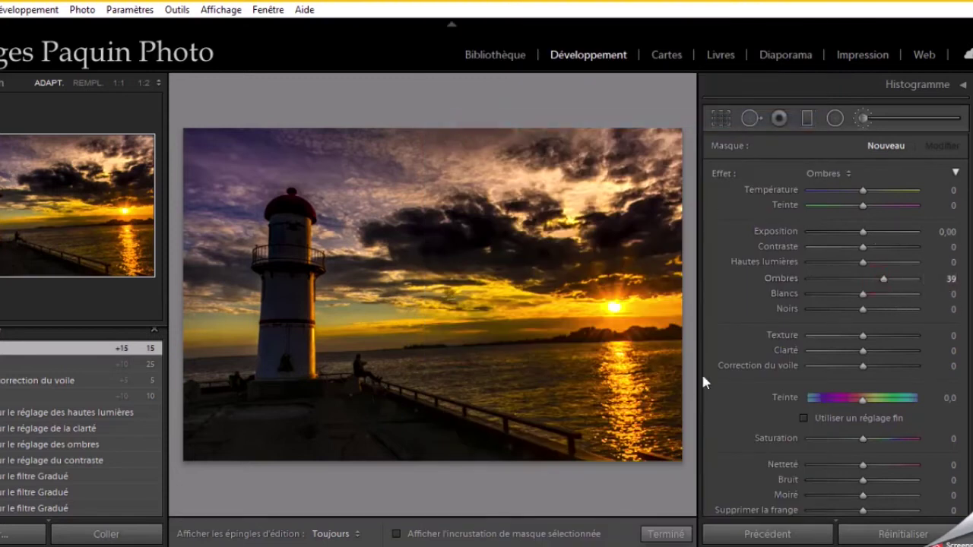
scroll(779, 365, down, 5)
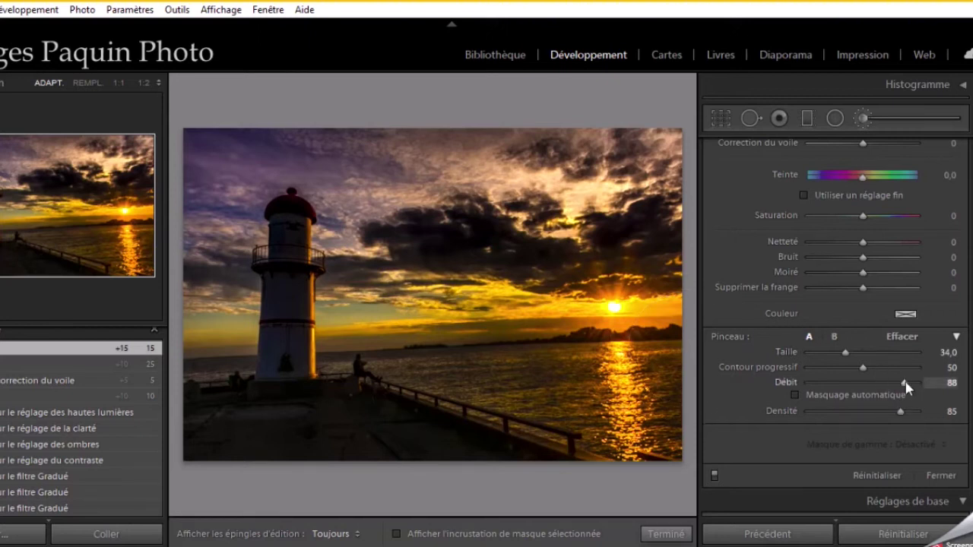
drag(902, 382, 892, 383)
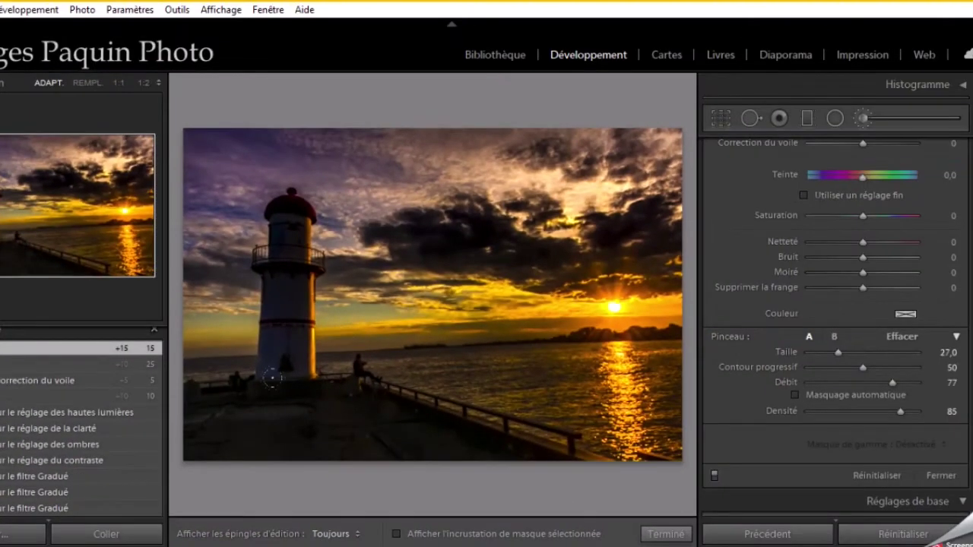
scroll(273, 380, down, 2)
- Zoom to Fill, centre the lighthouse, and brush the pier to brighten it
click(87, 82)
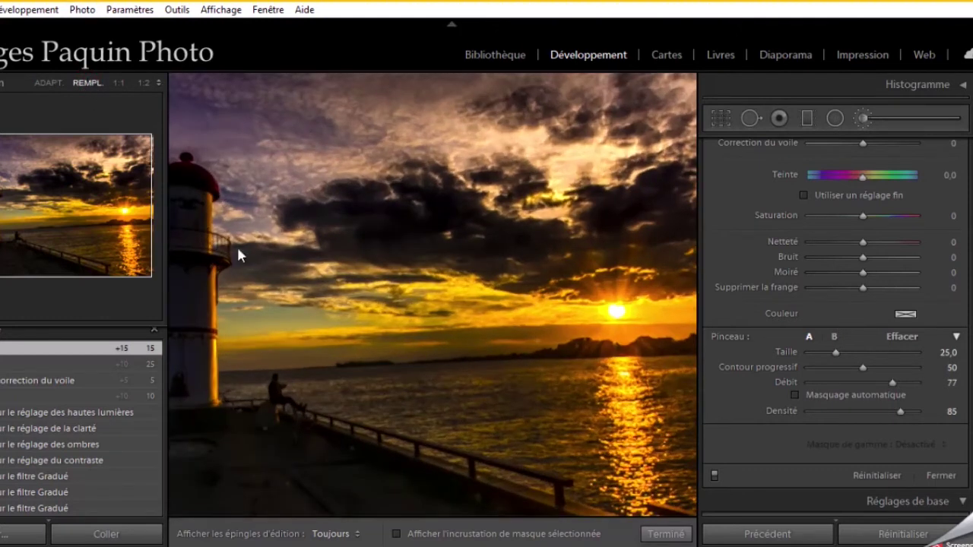
drag(289, 395, 414, 395)
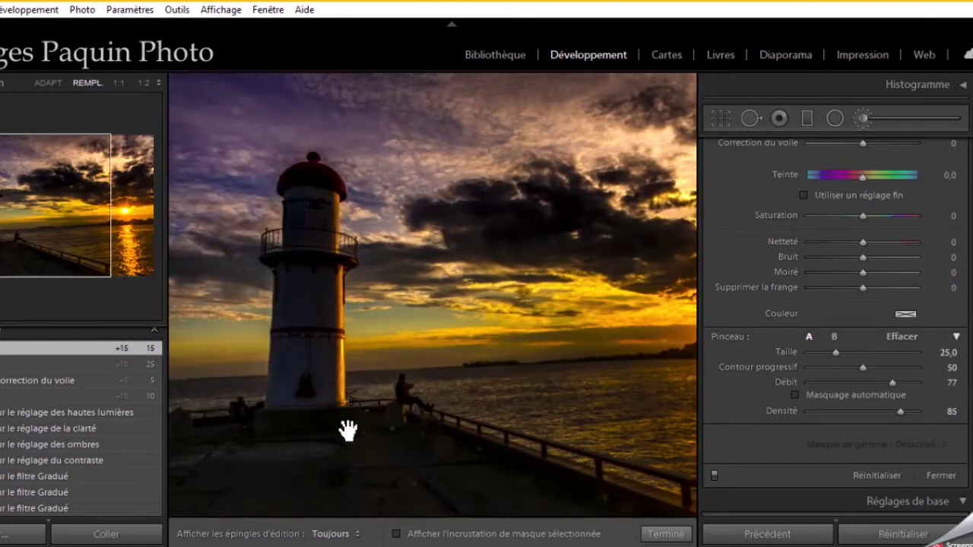
scroll(294, 397, down, 1)
scroll(263, 411, up, 3)
key(h)
mouse_move(202, 445)
mouse_down()
mouse_move(469, 450)
mouse_move(593, 491)
mouse_up()
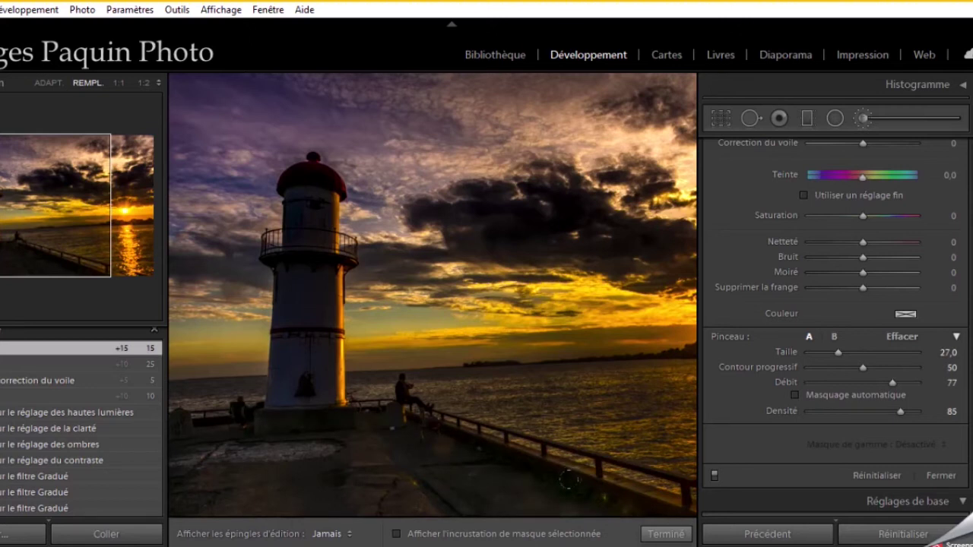
key(h)
- Zoom to 1:3 on the lighthouse and resize the brush with Contour progressif 75
scroll(332, 448, down, 6)
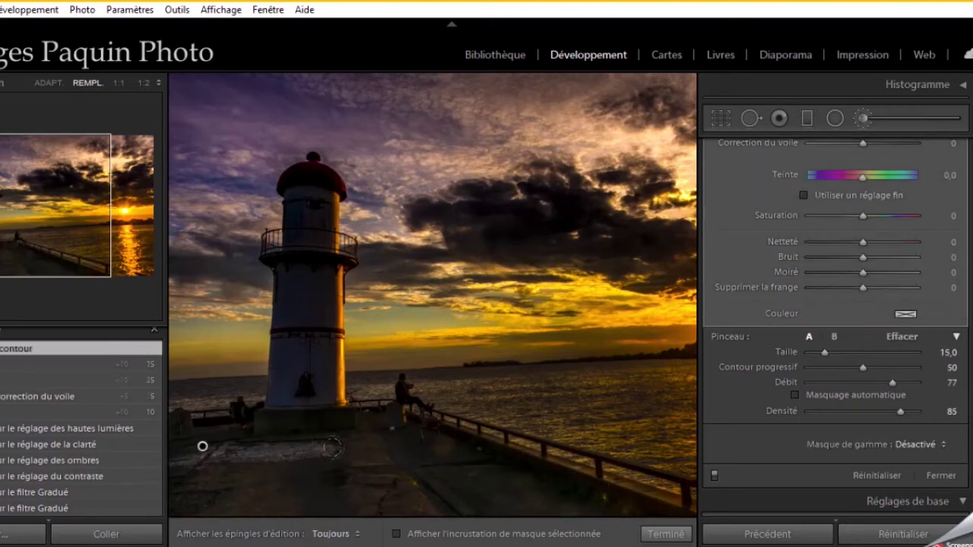
scroll(308, 182, down, 2)
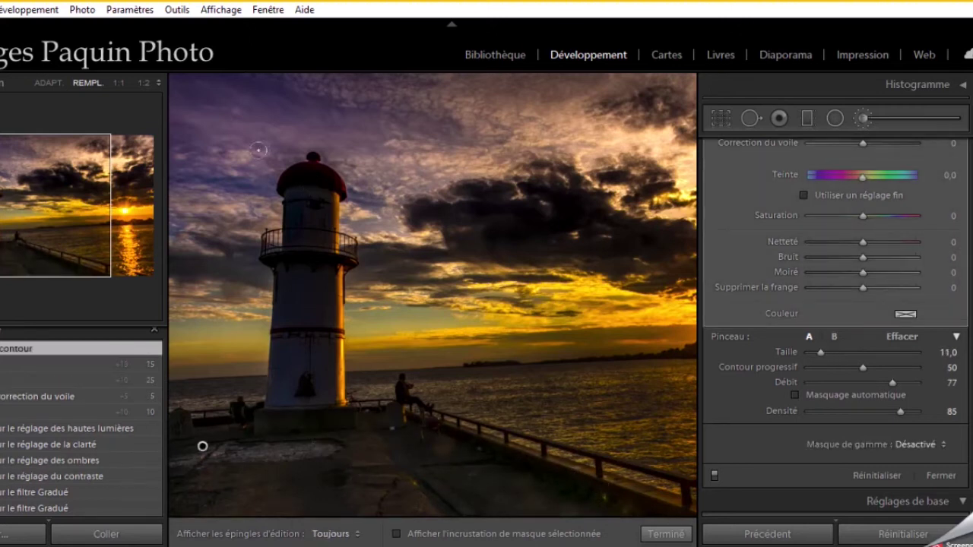
click(158, 83)
click(133, 159)
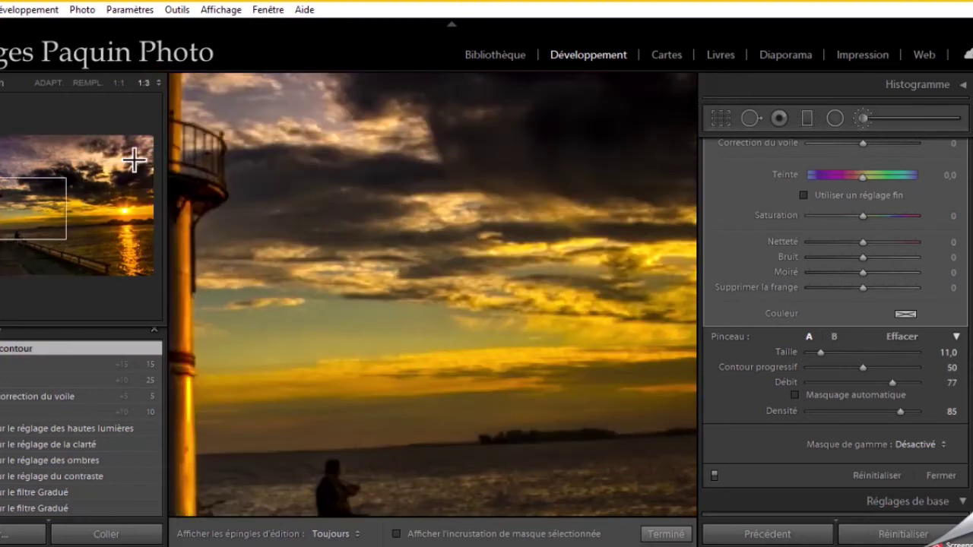
drag(14, 216, 11, 191)
key(bracketright)
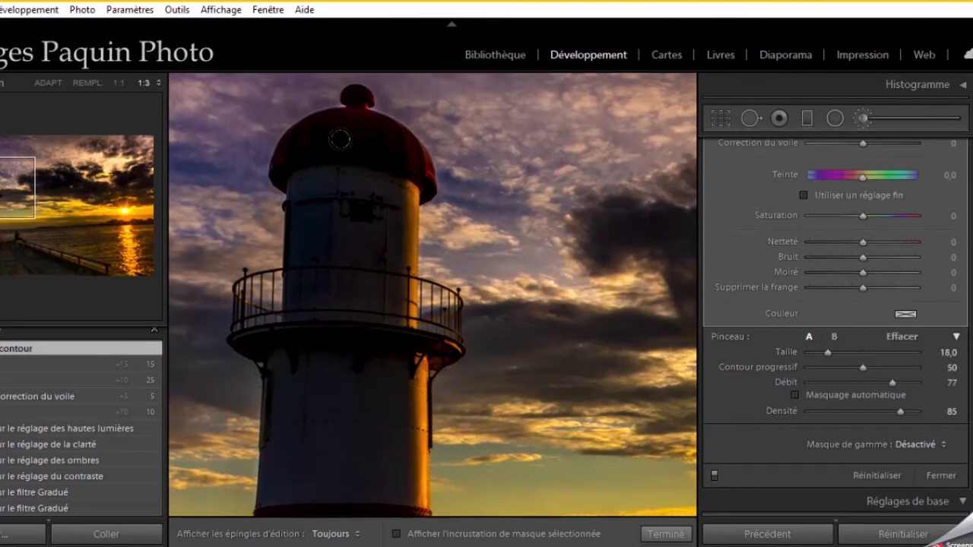
key(shift+bracketright)
key(shift+bracketright)
key(bracketright)
key(h)
key(bracketright)
key(h)
- Paint the shadow-lifting brush over the lighthouse tower and its cap
click(342, 138)
key(h)
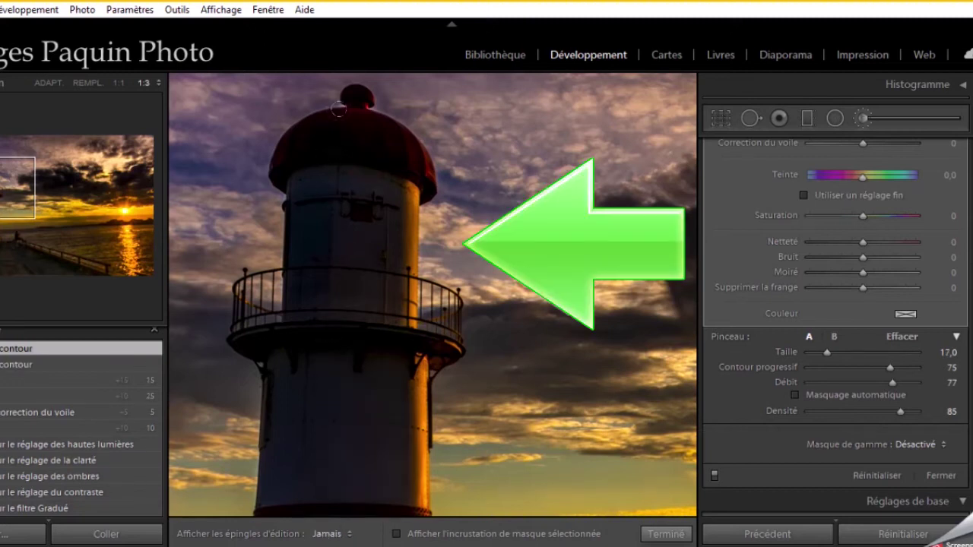
key(h)
click(350, 148)
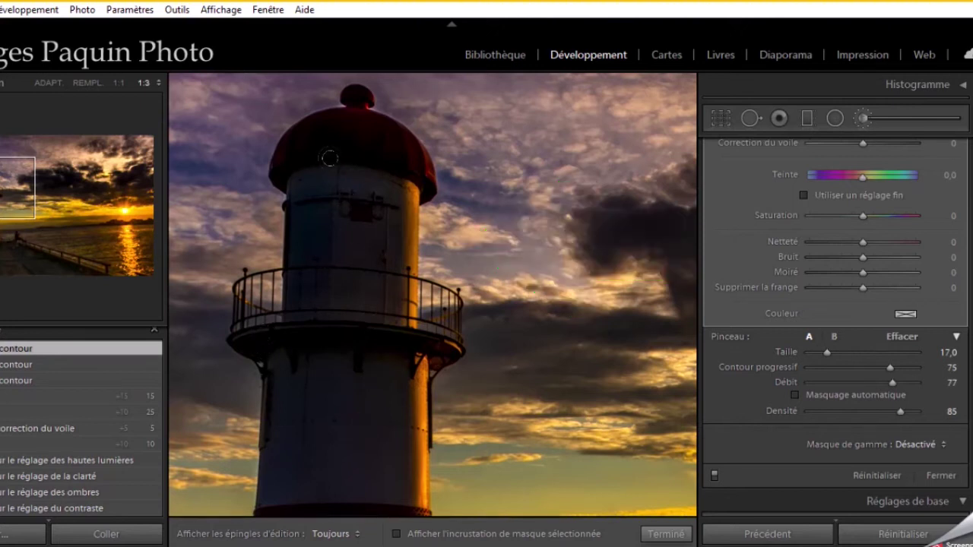
key(h)
key(h)
scroll(736, 258, up, 5)
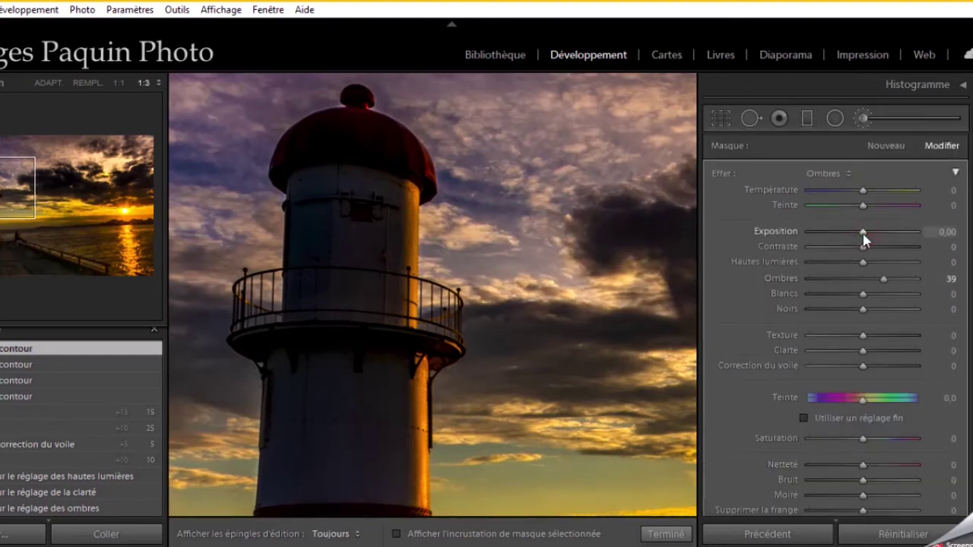
- Raise the brush mask's exposure to 0,20 and review the lower lighthouse and pier at Fit
drag(863, 236, 865, 236)
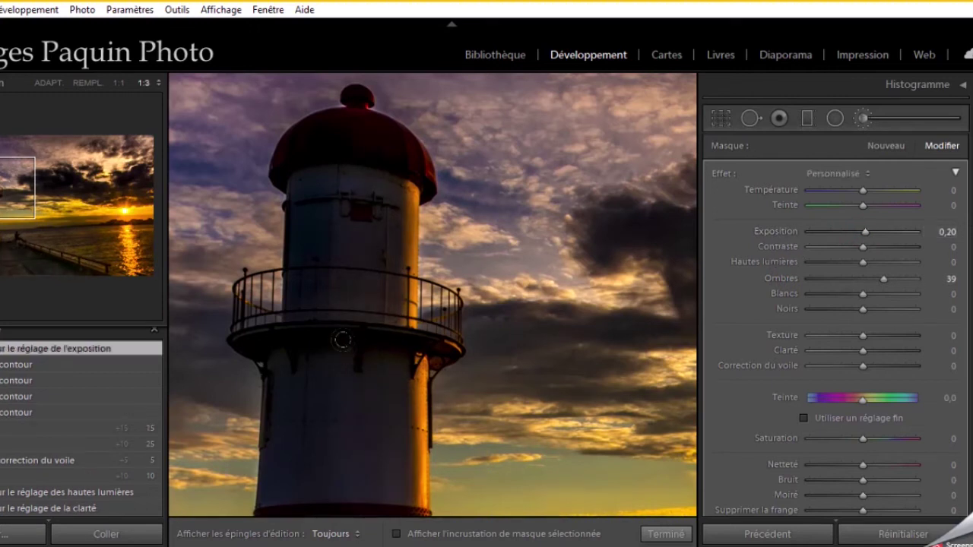
drag(373, 370, 350, 108)
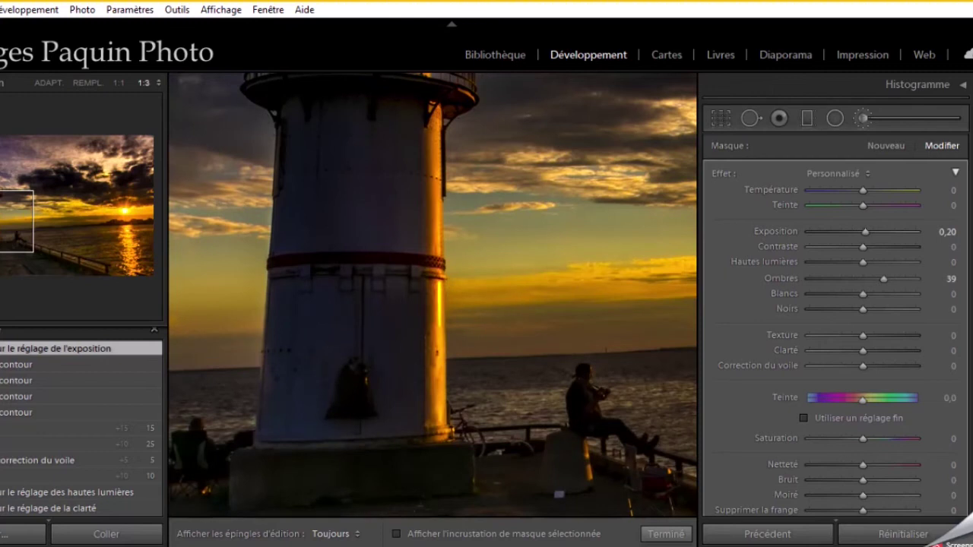
key(h)
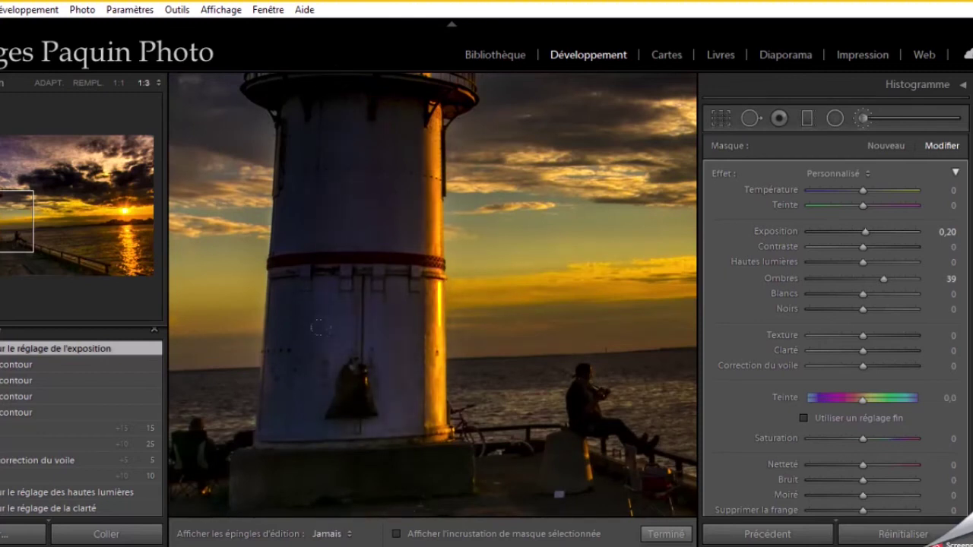
key(h)
click(46, 83)
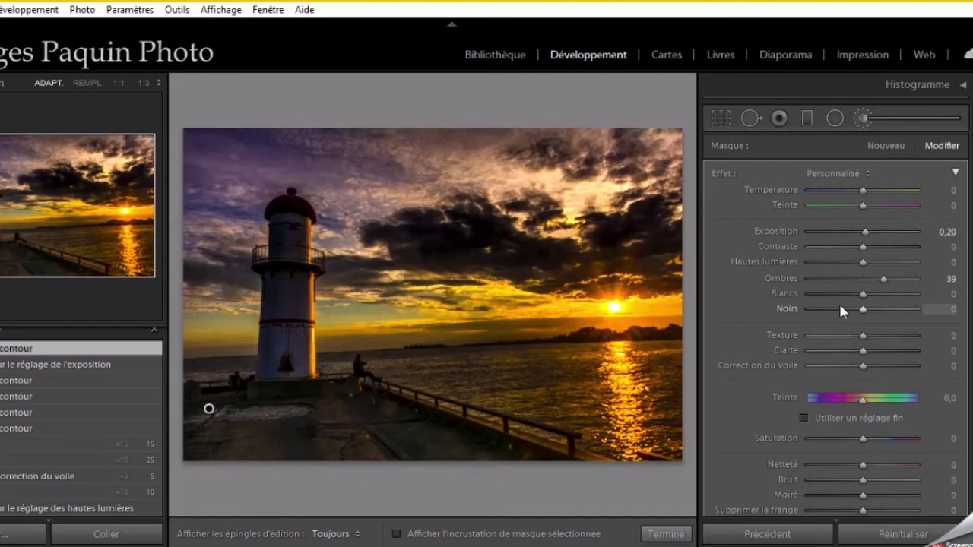
- Give the brushed mask Clarté 21 and Contraste 10, then close the brush edit
mouse_move(864, 351)
mouse_down()
mouse_move(874, 351)
mouse_move(871, 336)
mouse_up()
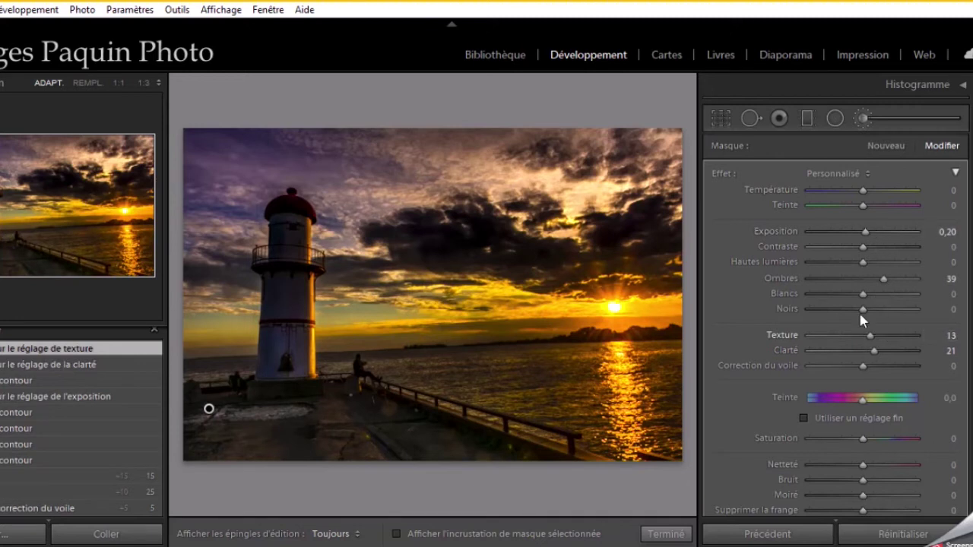
drag(864, 247, 869, 247)
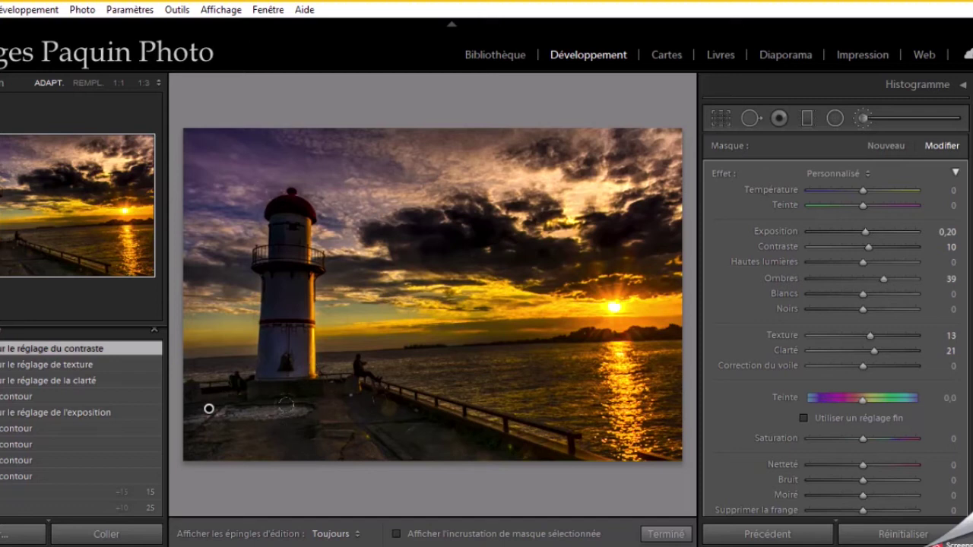
click(661, 534)
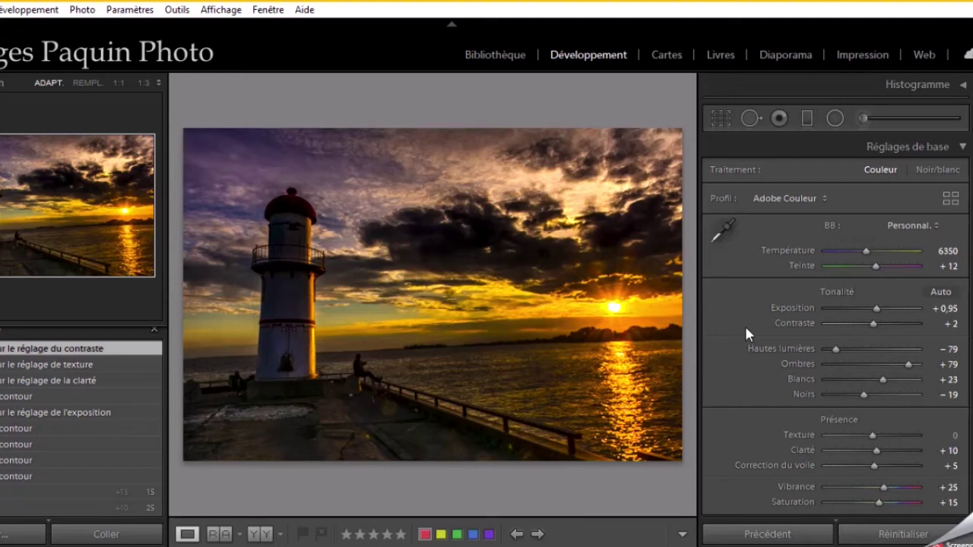
- Scroll past the tone curve (Tons clairs +25, Tons sombres −27) to the Virage partiel panel
scroll(746, 328, down, 5)
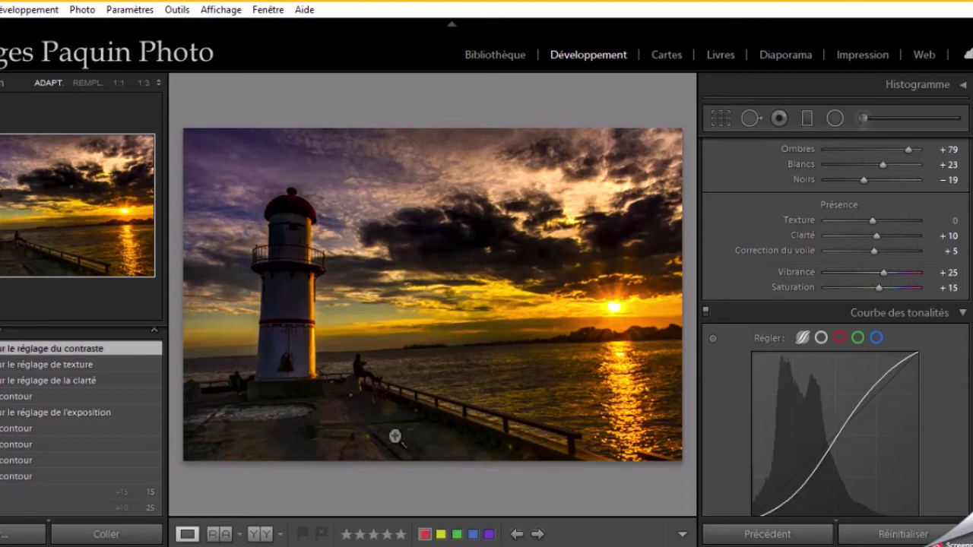
scroll(733, 210, down, 3)
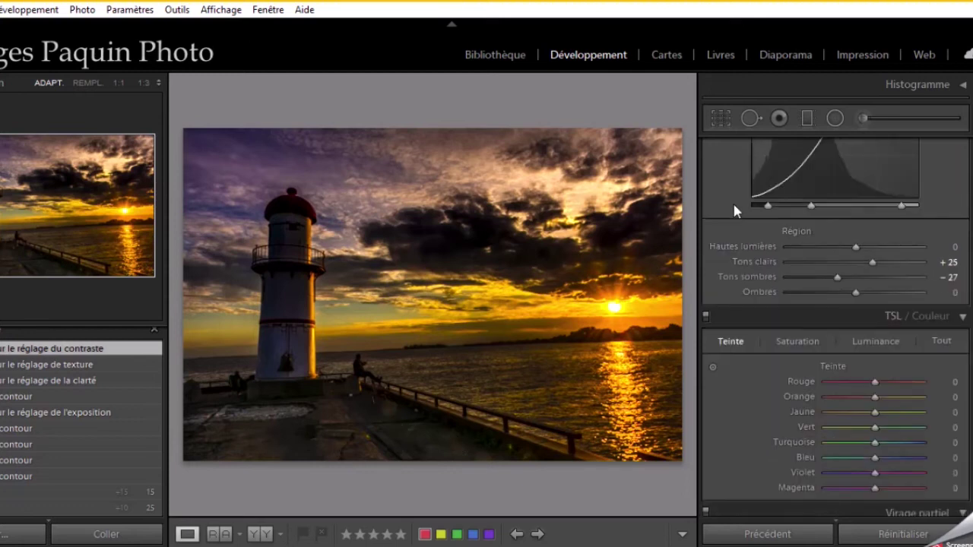
scroll(733, 211, down, 5)
scroll(734, 210, down, 2)
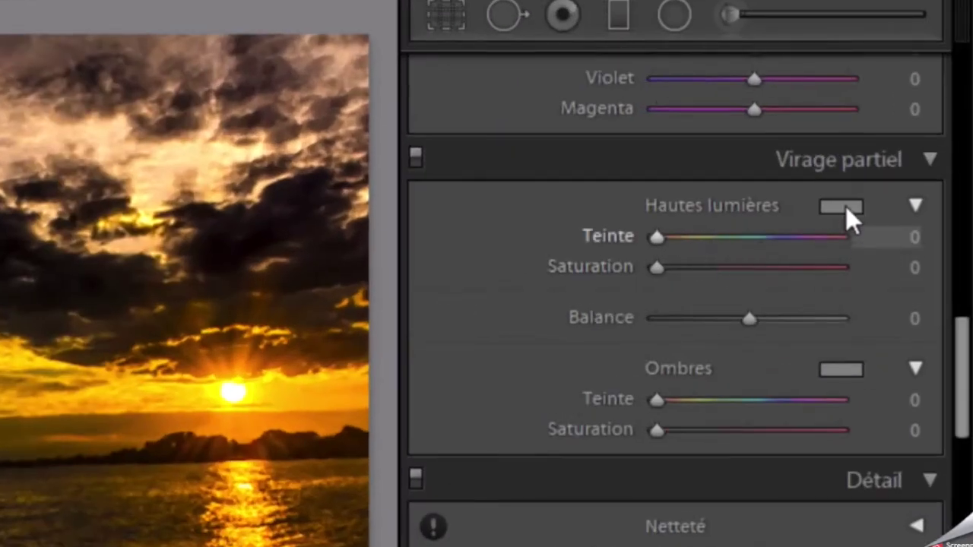
- Tint highlights yellow-green (hue 55, saturation 20) and shadows pink (hue 325, saturation 11)
click(848, 207)
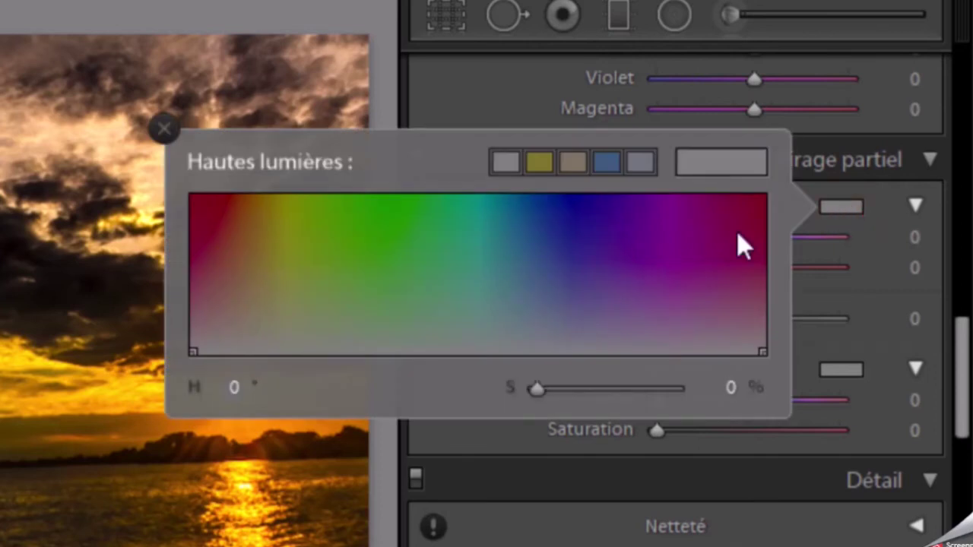
click(279, 321)
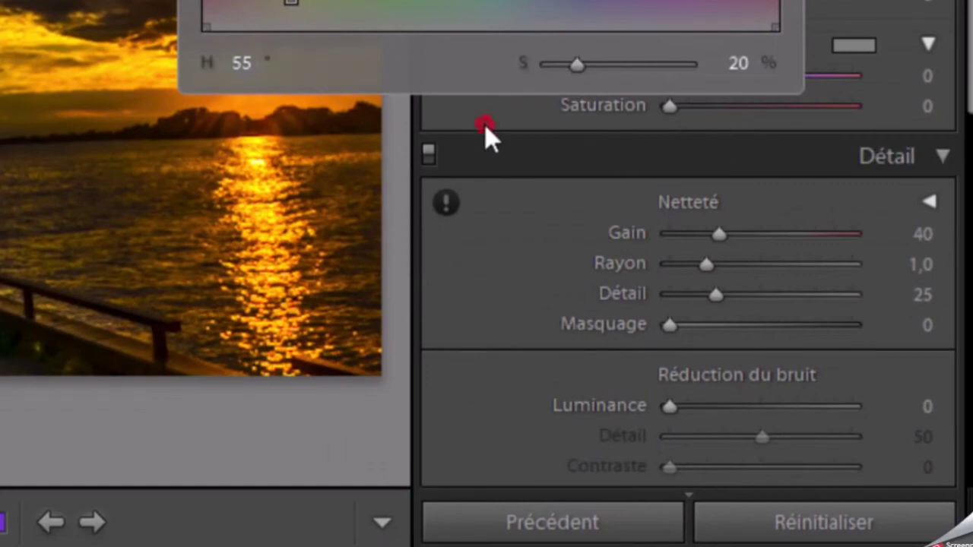
click(485, 125)
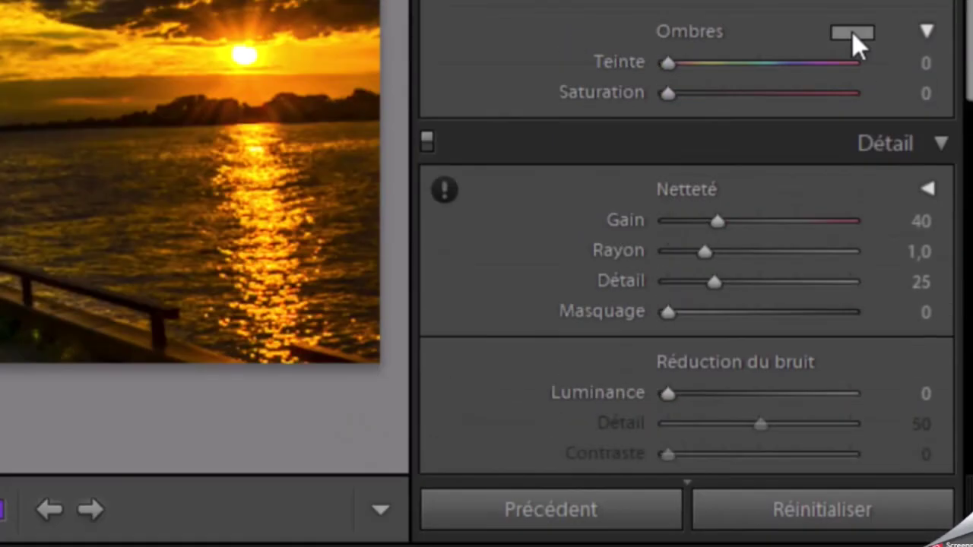
click(852, 32)
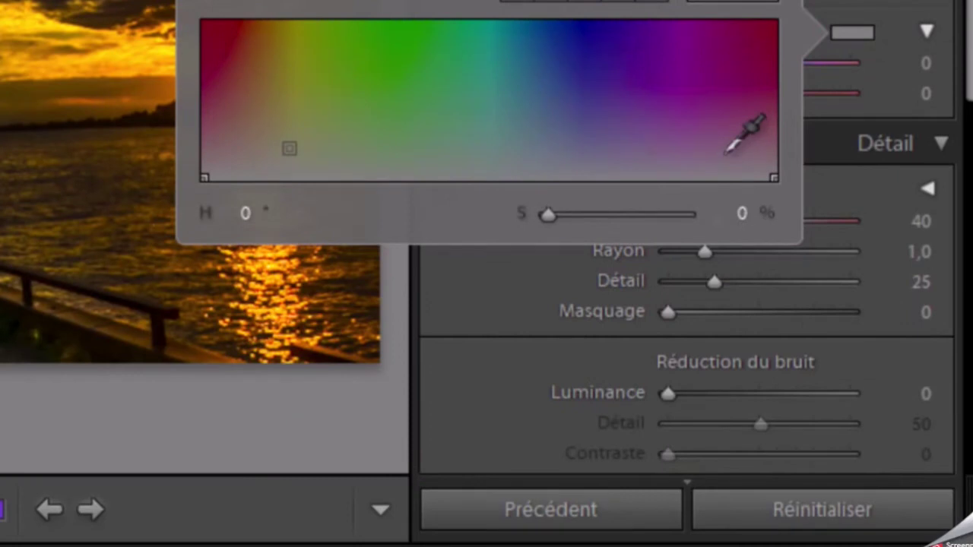
click(720, 161)
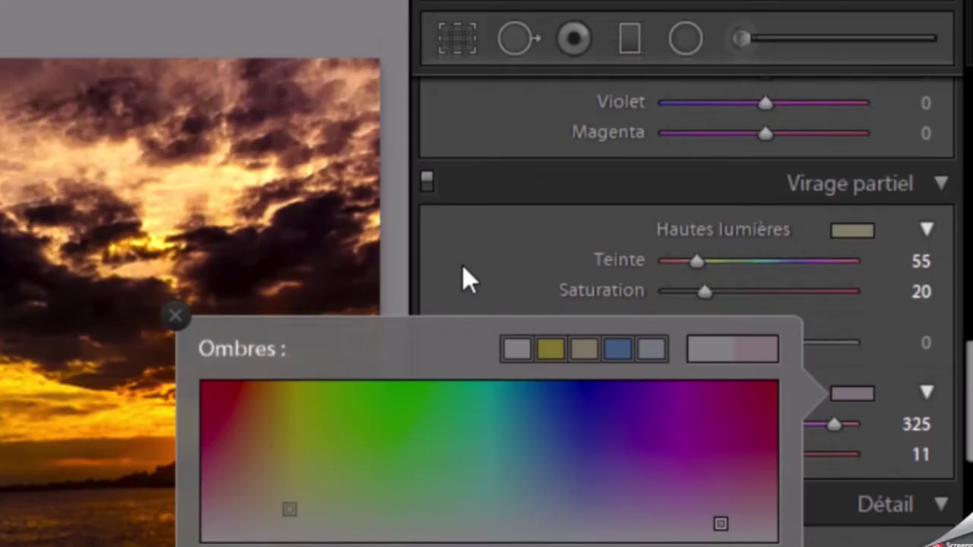
click(463, 267)
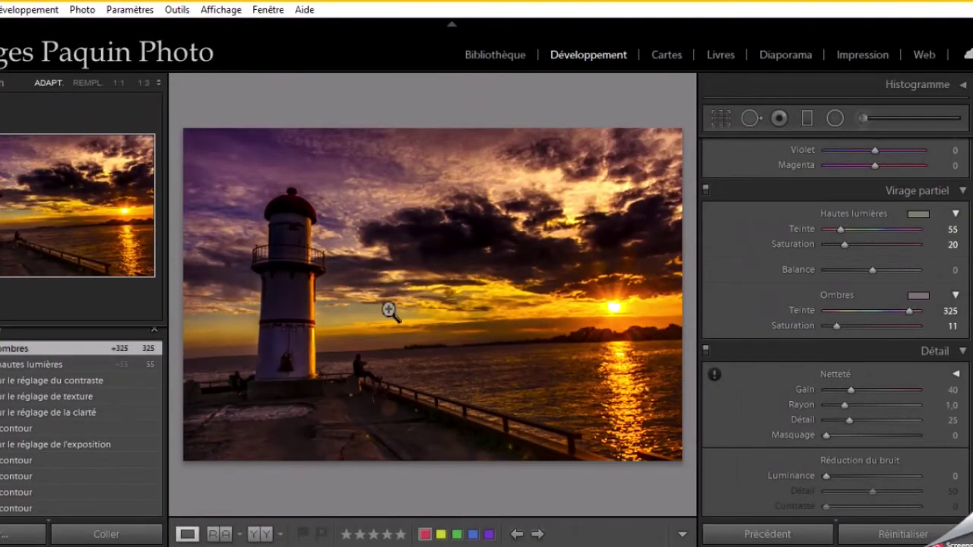
- Compare split toning off and on, then shift the balance to +55
click(704, 189)
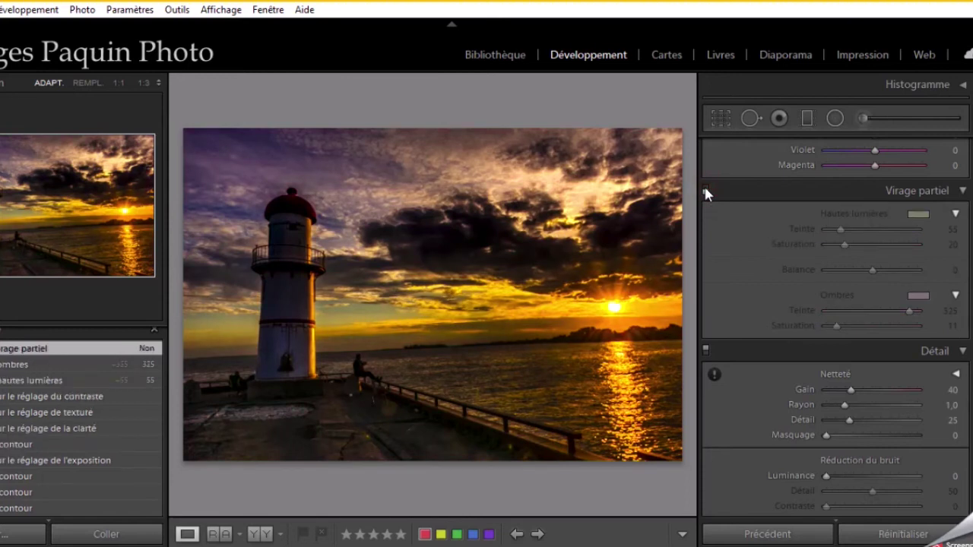
click(704, 190)
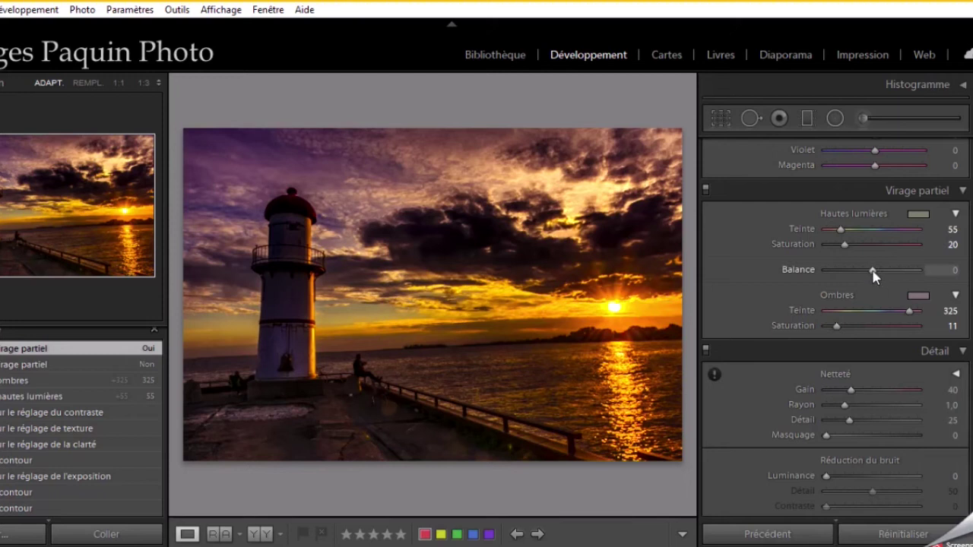
drag(872, 271, 890, 271)
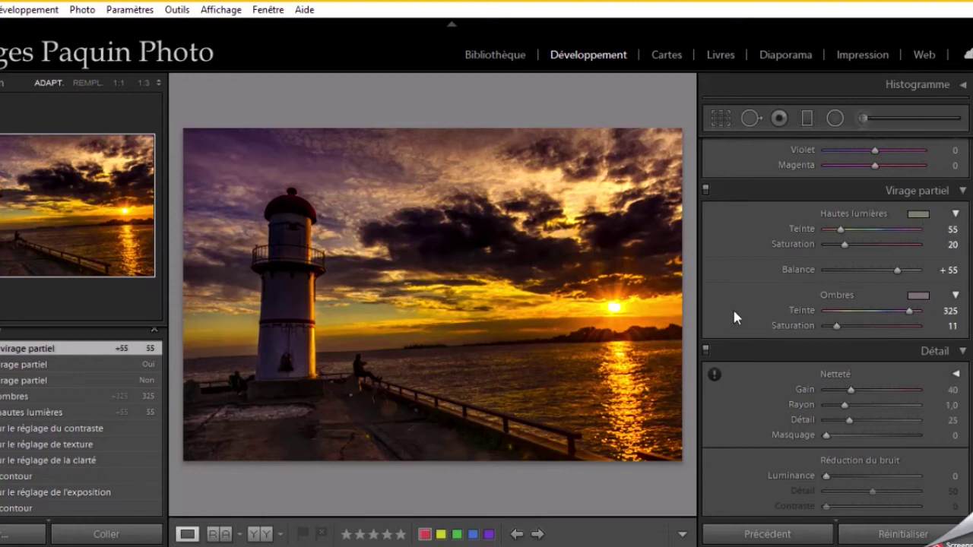
- In Réglages de base, set Exposition to +1,05, Hautes lumières to −89 and Blancs to +13
scroll(733, 318, up, 10)
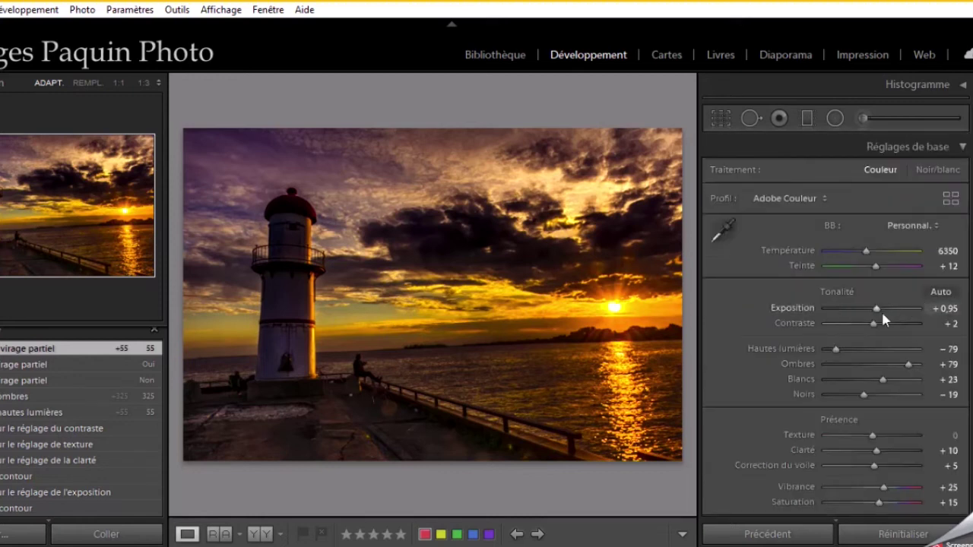
drag(879, 307, 879, 310)
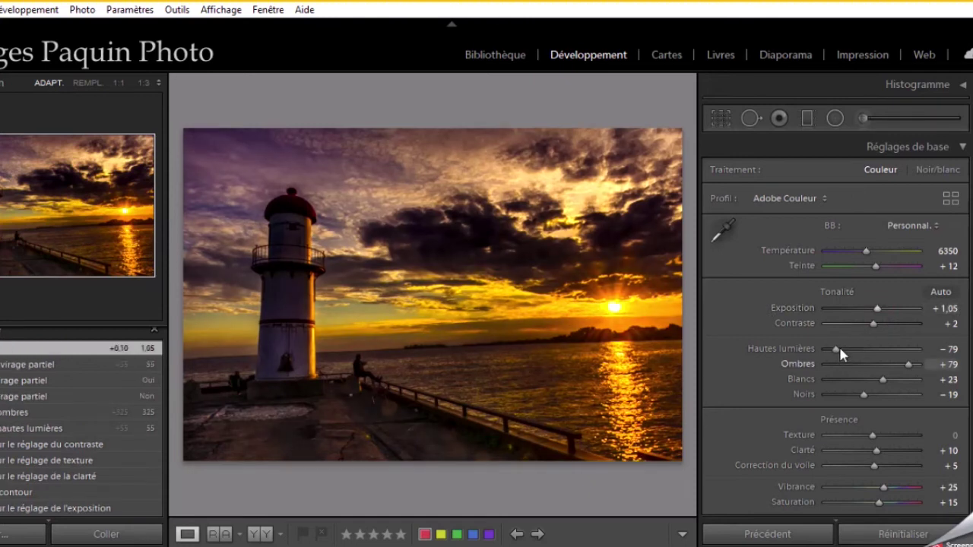
drag(836, 350, 832, 350)
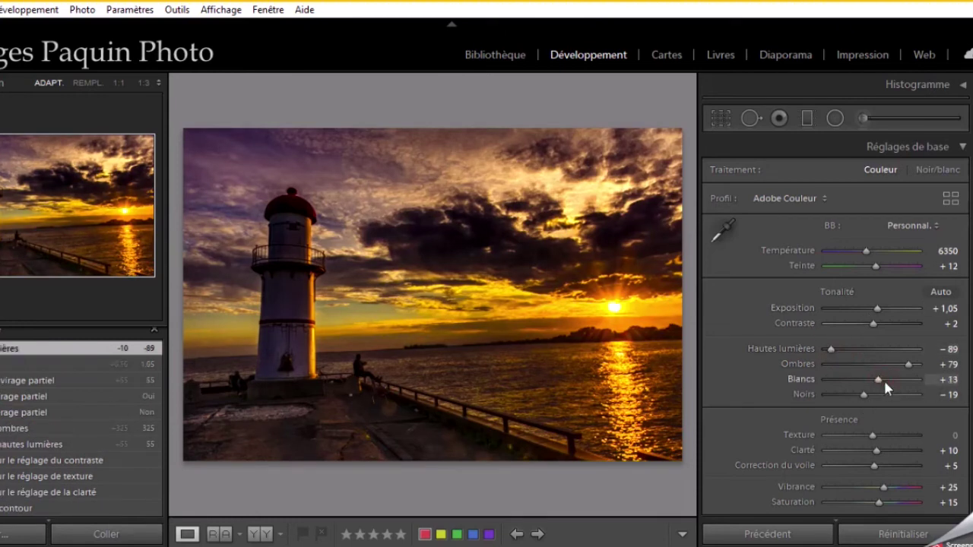
scroll(755, 314, down, 5)
scroll(754, 315, down, 5)
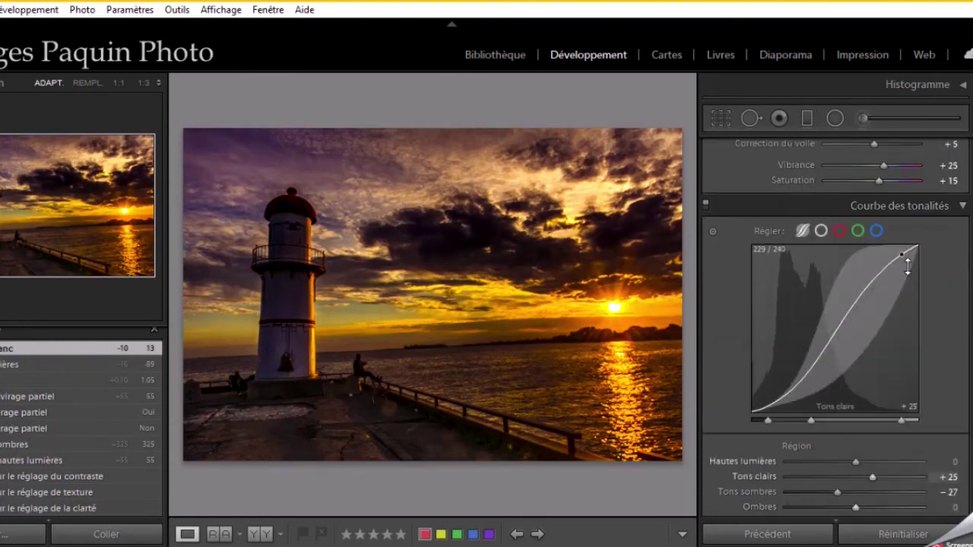
- Shape the tone curve to Tons clairs +20 and Tons sombres −15, shifting the midtone split handle
drag(887, 265, 887, 268)
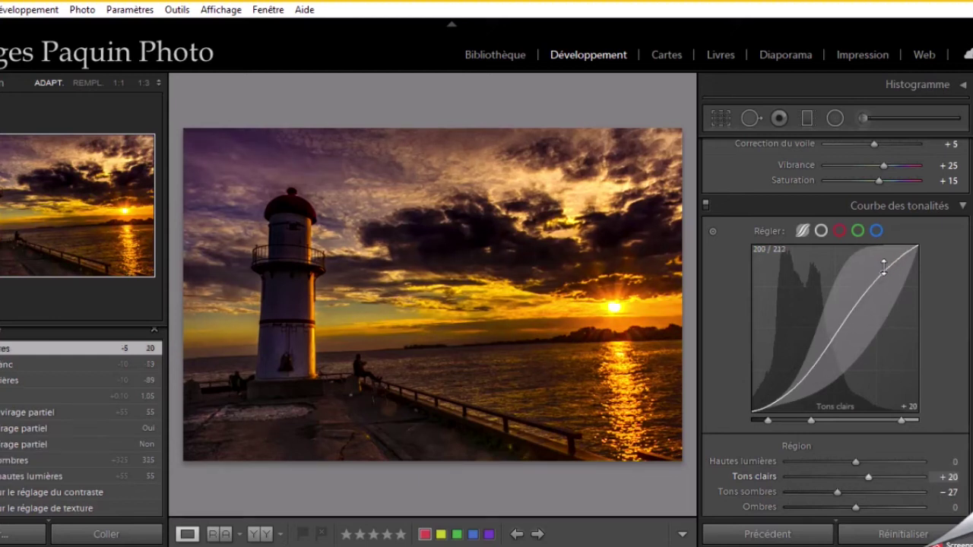
drag(811, 419, 820, 420)
drag(808, 374, 807, 380)
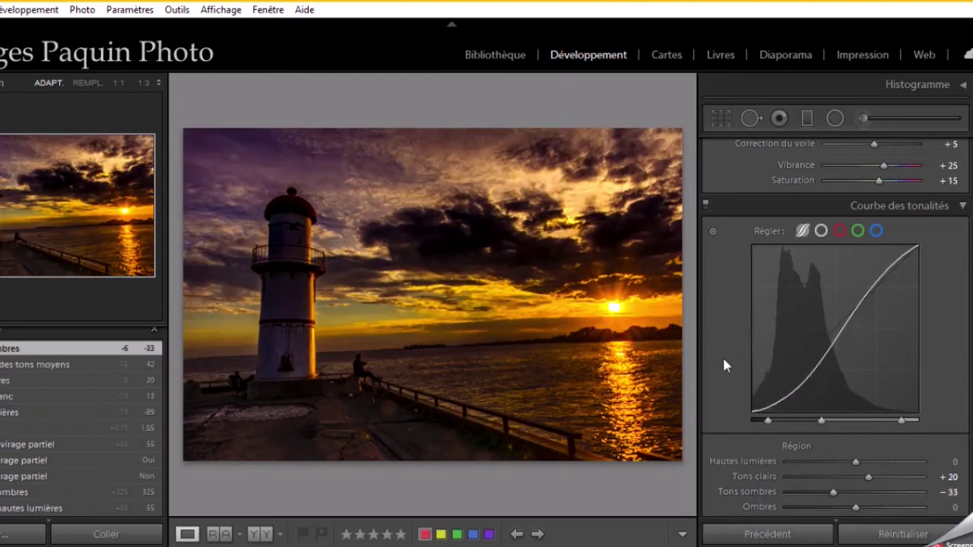
drag(782, 404, 782, 390)
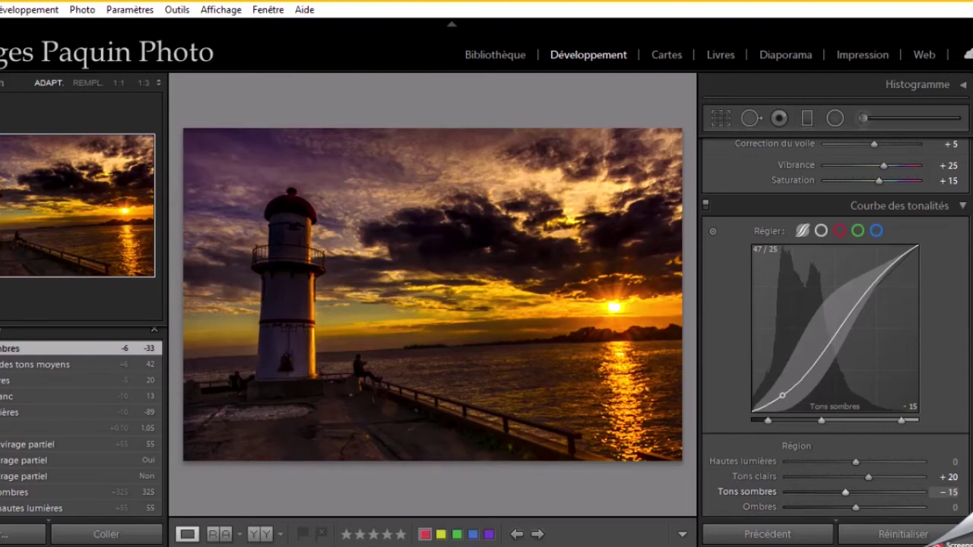
scroll(733, 369, up, 5)
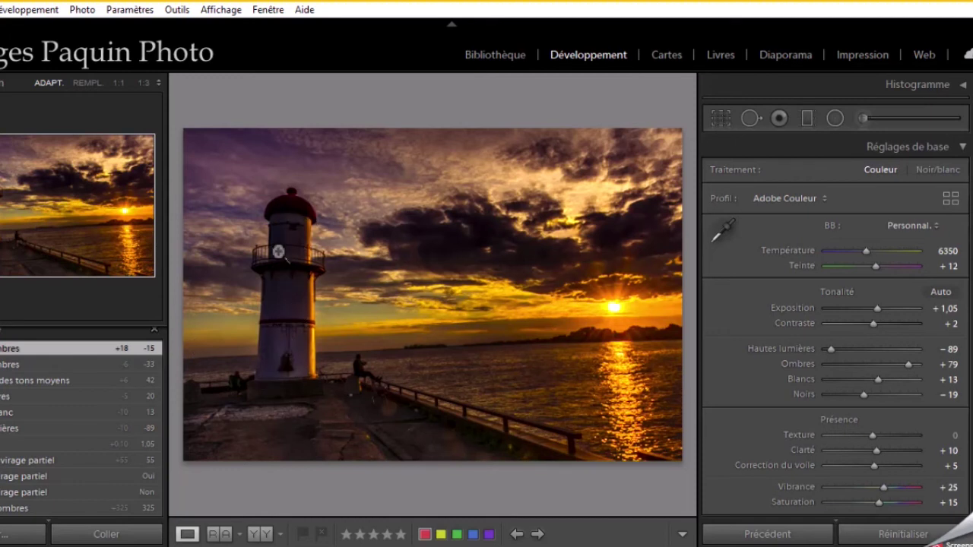
- Apply Guided Upright with guides along the water horizon and the lighthouse tower
scroll(740, 327, down, 3)
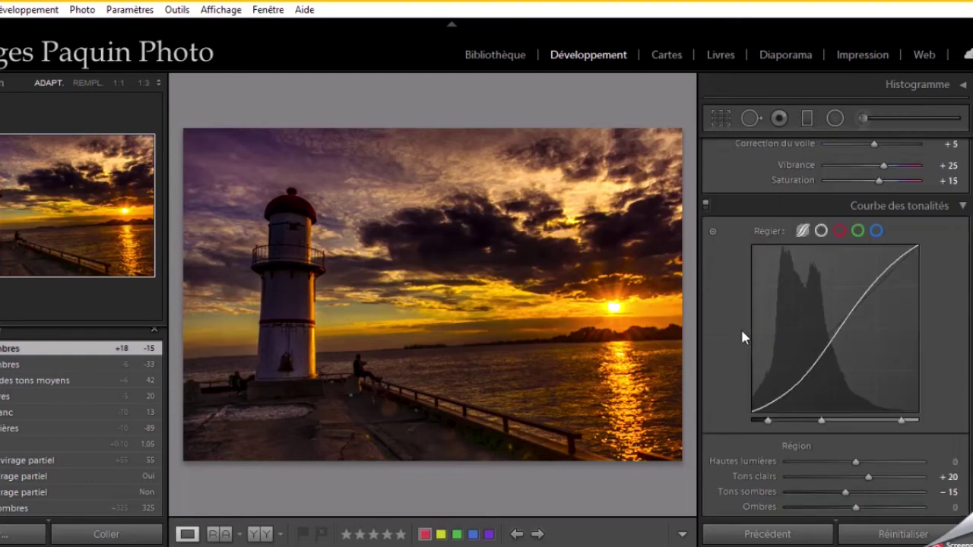
scroll(740, 327, down, 3)
scroll(740, 327, down, 3)
scroll(740, 327, down, 3)
scroll(742, 333, down, 3)
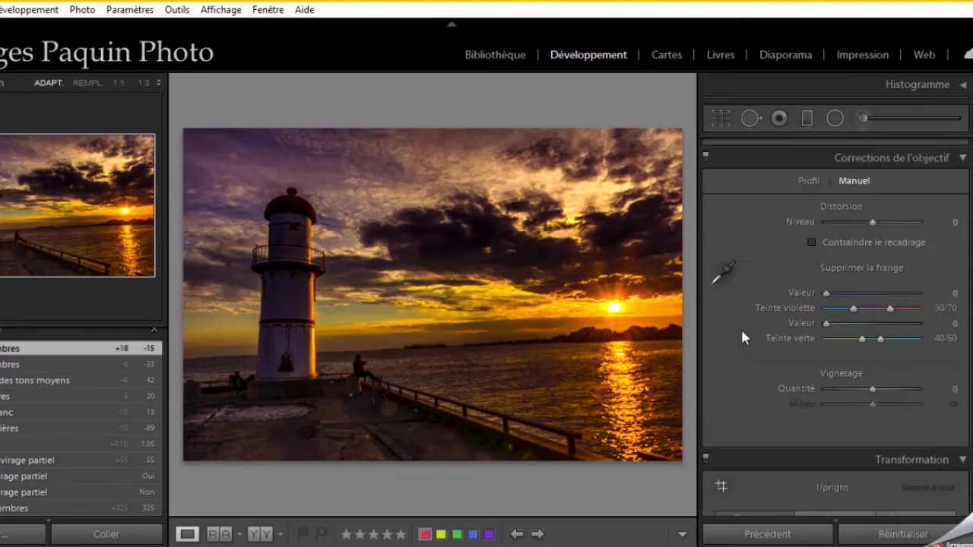
scroll(742, 333, down, 4)
scroll(742, 334, up, 2)
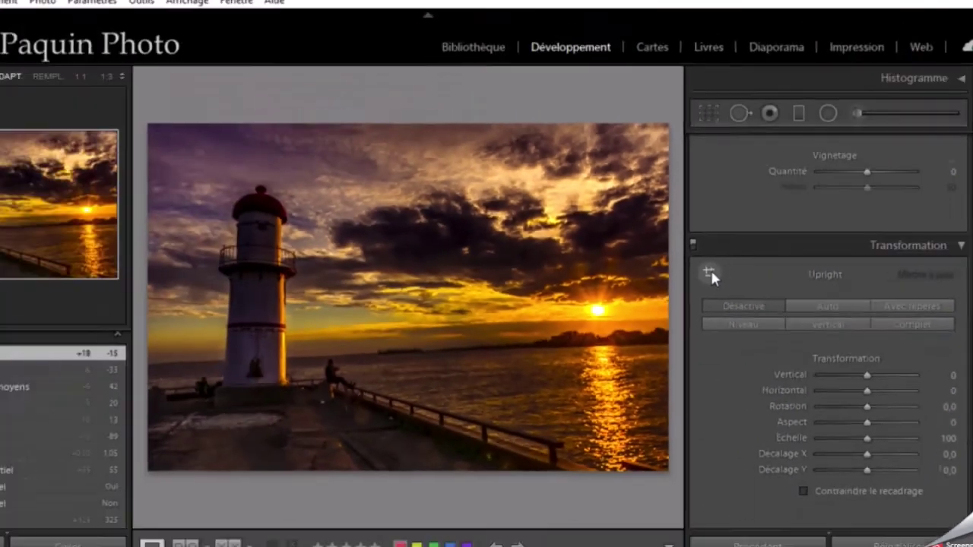
click(723, 272)
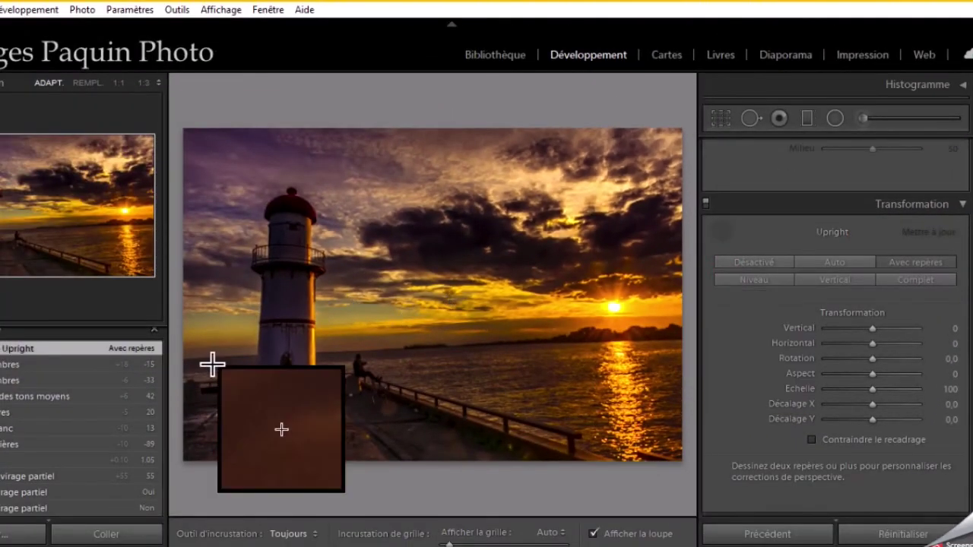
mouse_move(206, 358)
mouse_down()
mouse_move(647, 357)
mouse_move(651, 343)
mouse_up()
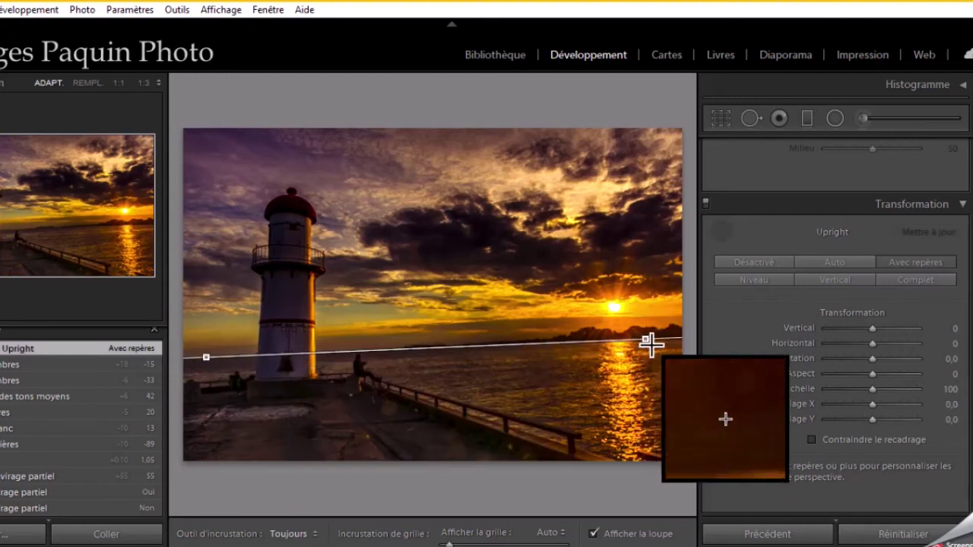
drag(650, 343, 648, 344)
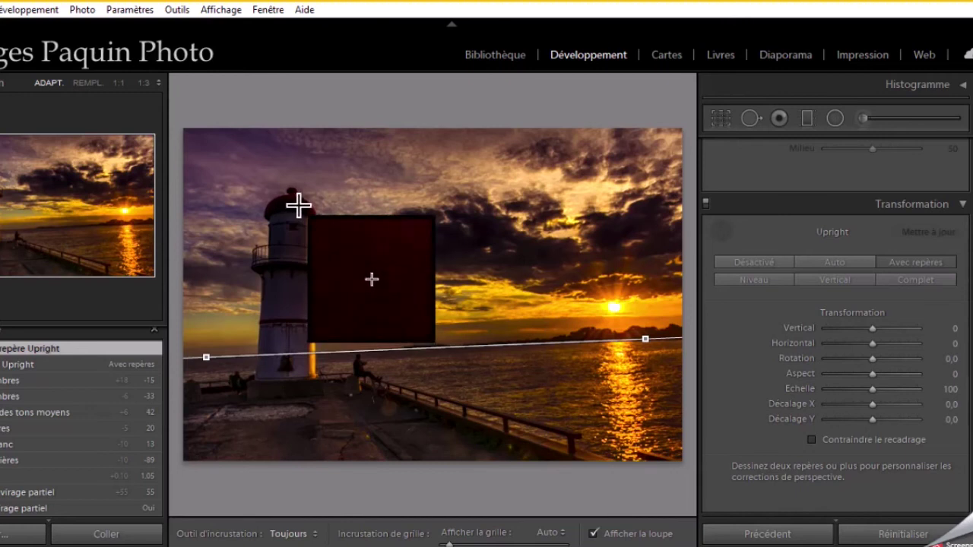
drag(297, 203, 290, 397)
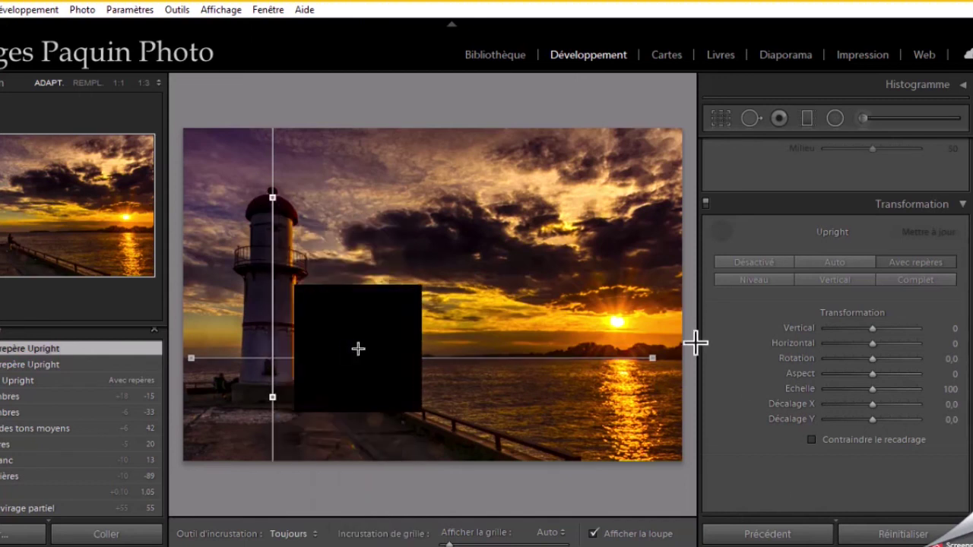
click(718, 231)
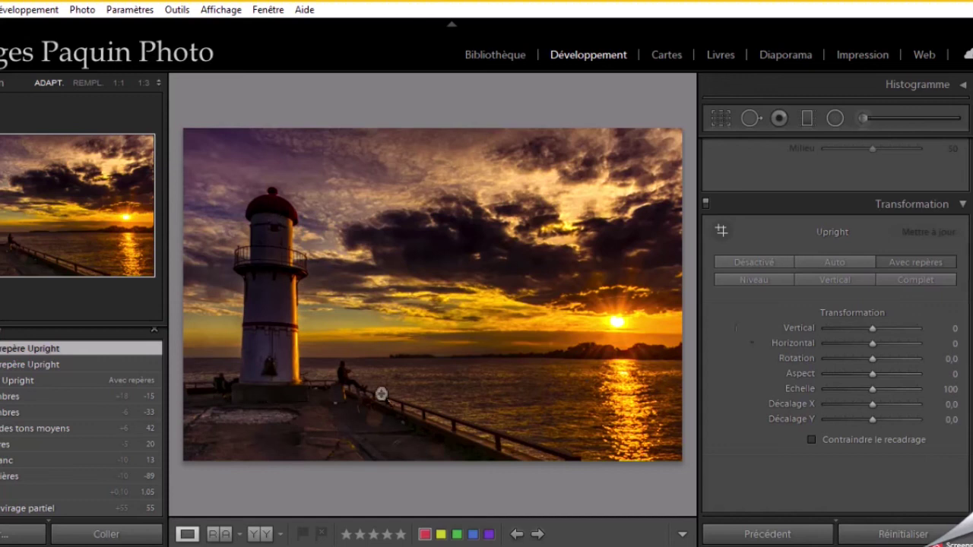
- Crop to a 5 x 7 aspect ratio and shift the photo right within the frame
scroll(767, 386, up, 5)
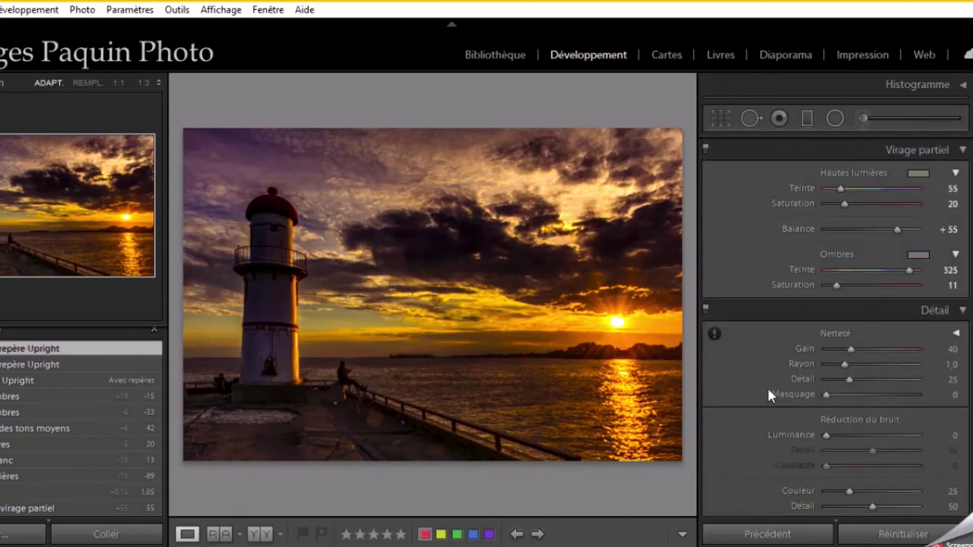
scroll(766, 385, up, 5)
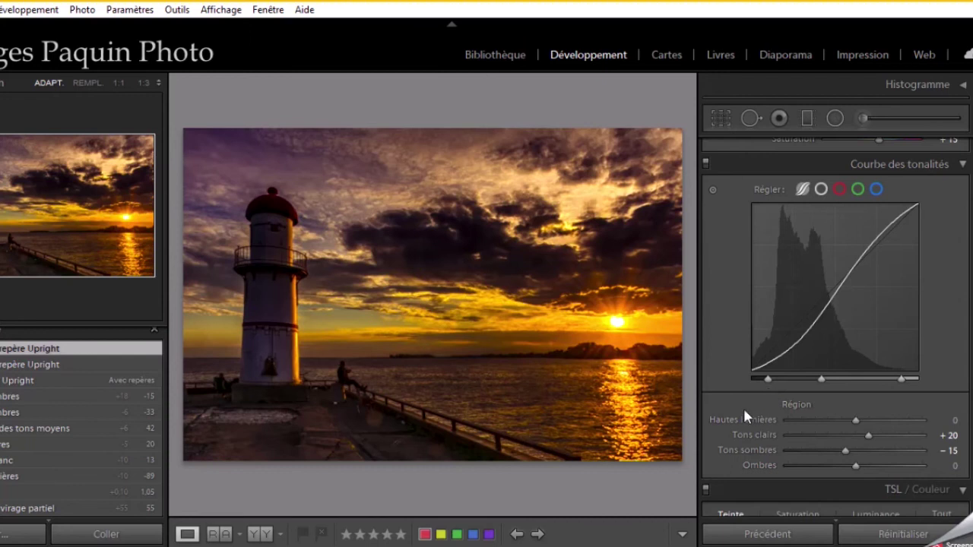
click(721, 118)
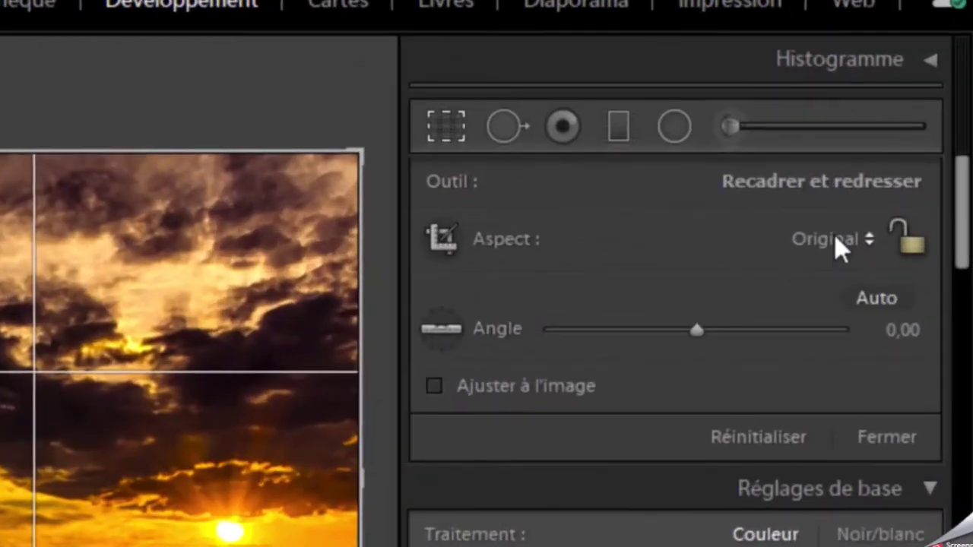
click(835, 240)
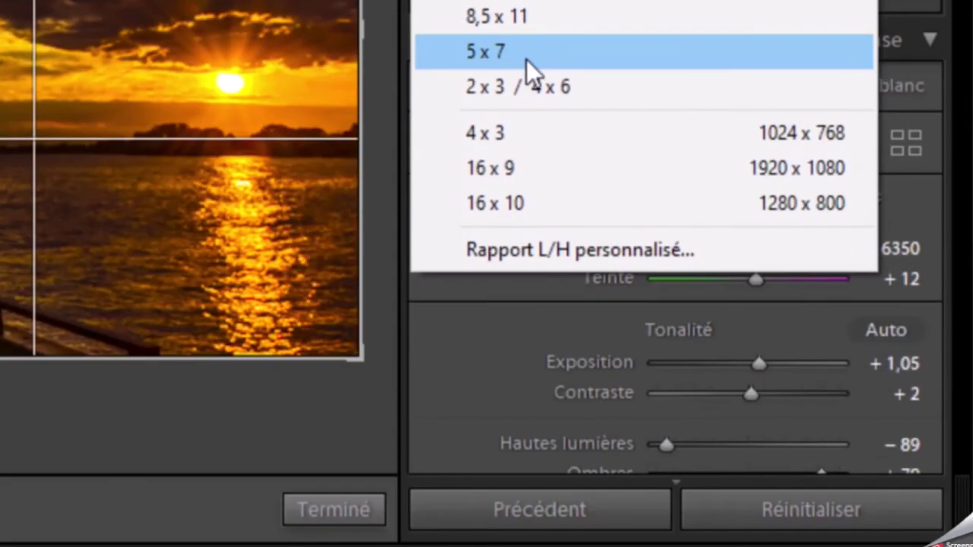
click(526, 59)
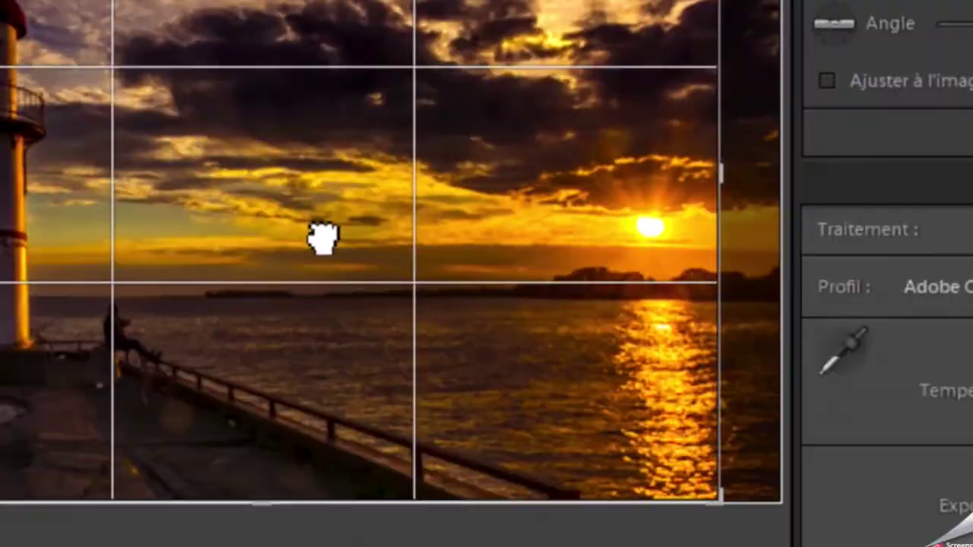
drag(413, 270, 452, 281)
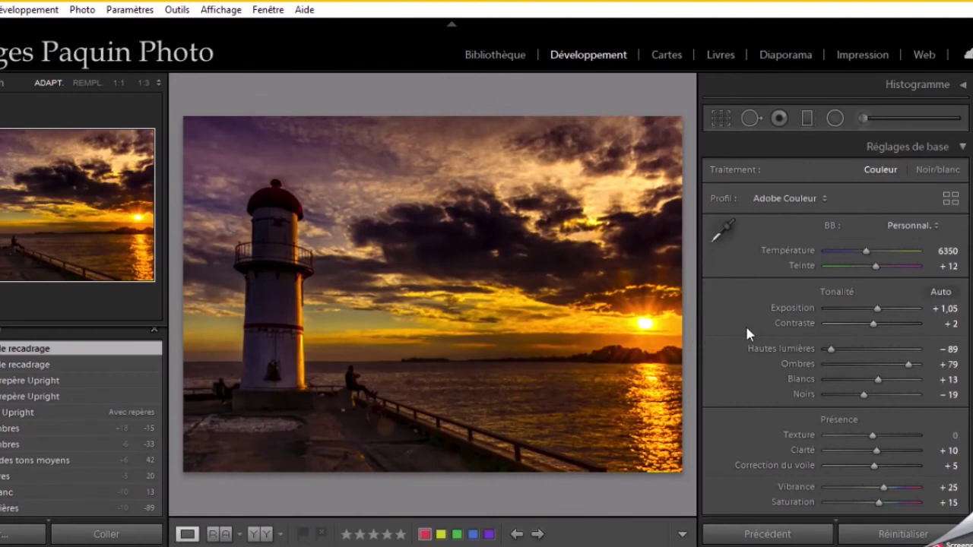
- Add a post-crop vignette: Gain −10, Milieu 60, Arrondi −40, Contour progressif 70
scroll(745, 324, down, 5)
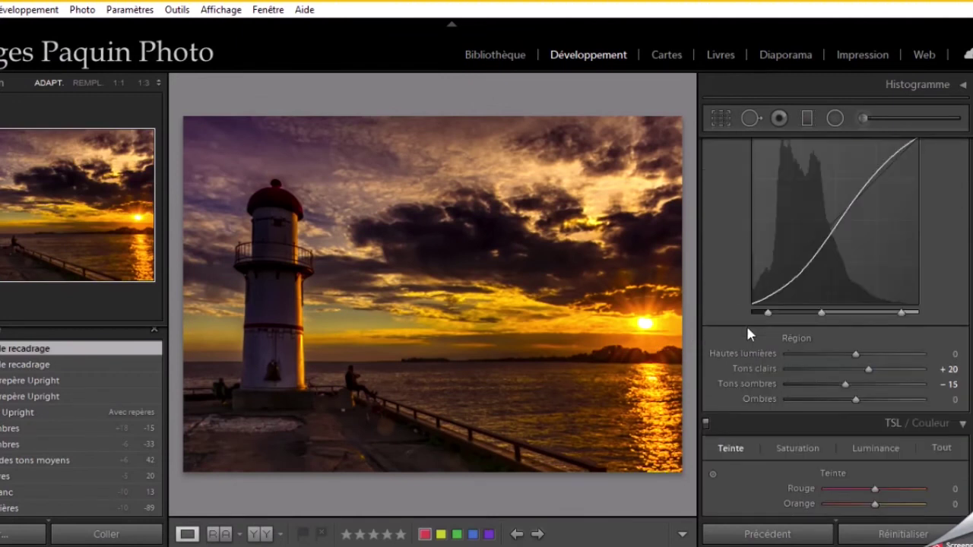
scroll(745, 323, down, 5)
scroll(745, 323, down, 3)
scroll(746, 323, down, 5)
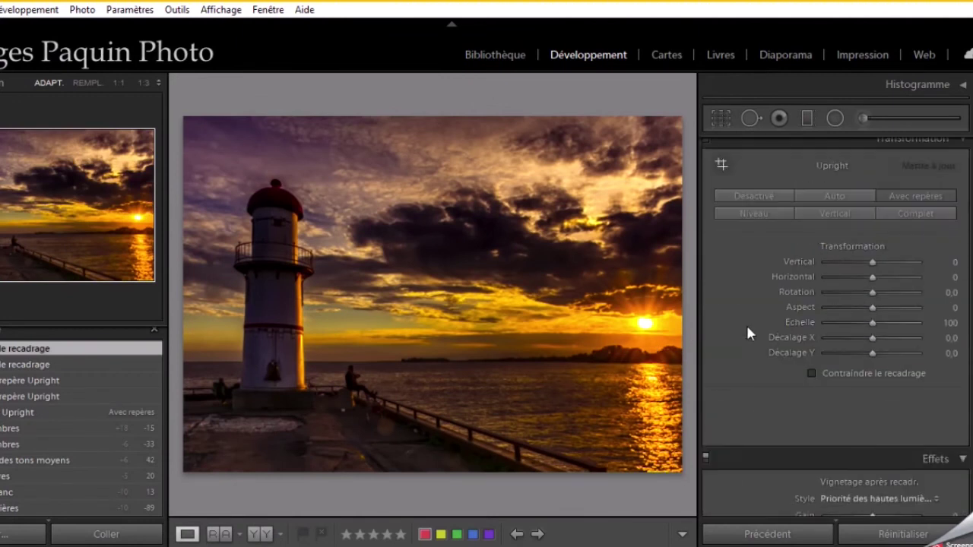
scroll(745, 323, down, 5)
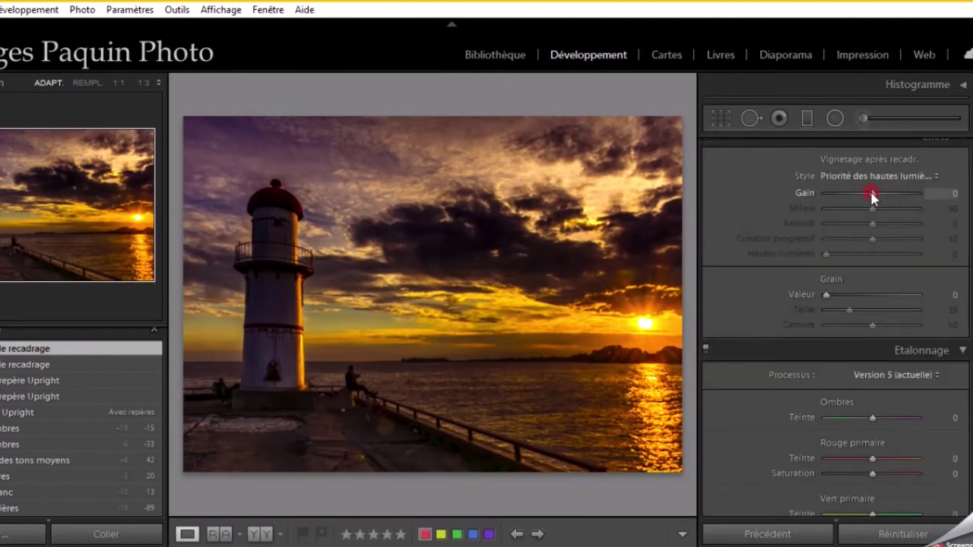
drag(870, 193, 865, 193)
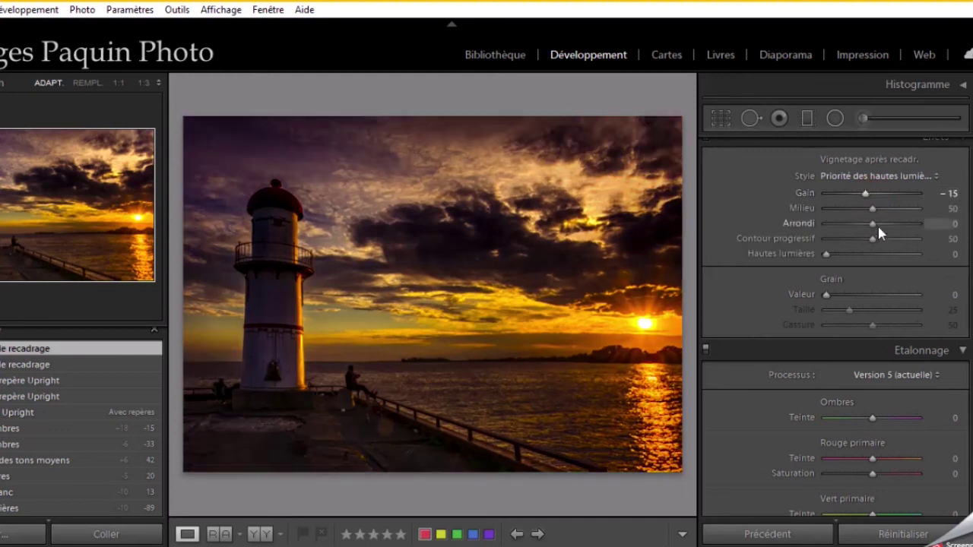
scroll(868, 223, down, 8)
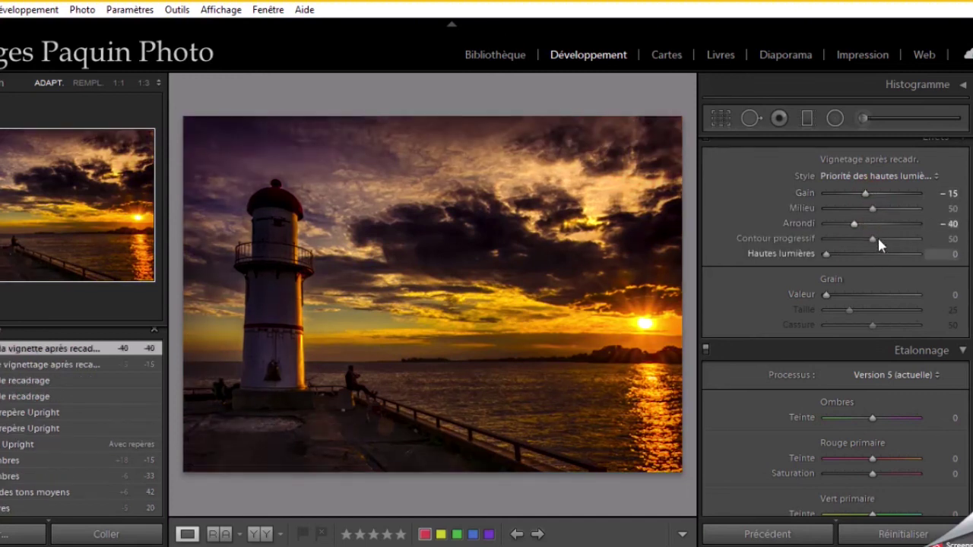
- Set the post-crop vignette style to Priorité de la couleur
scroll(871, 237, up, 4)
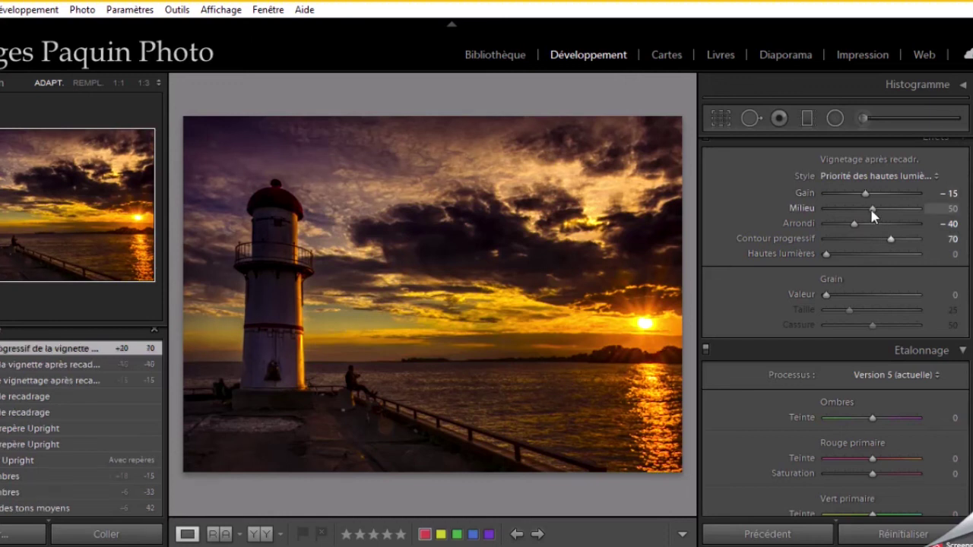
scroll(872, 216, up, 2)
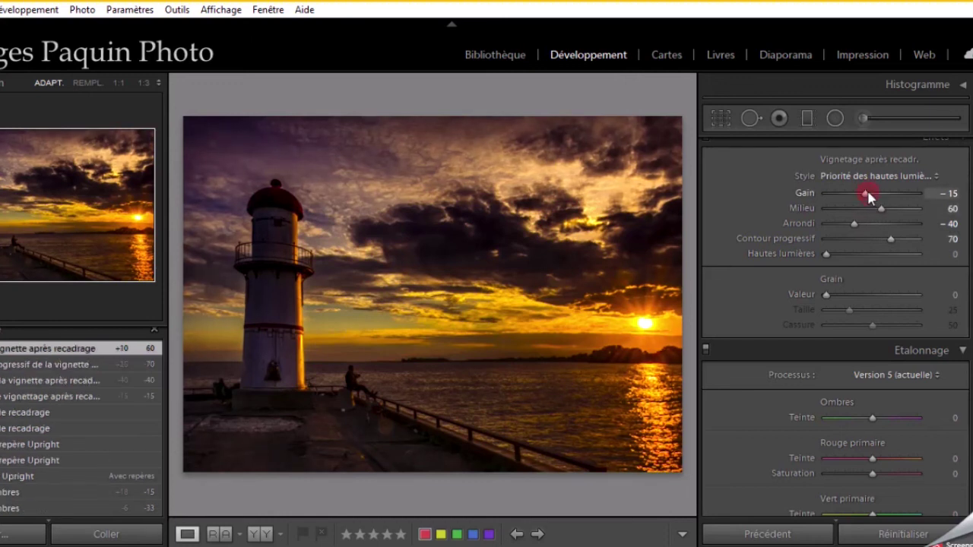
scroll(869, 193, up, 1)
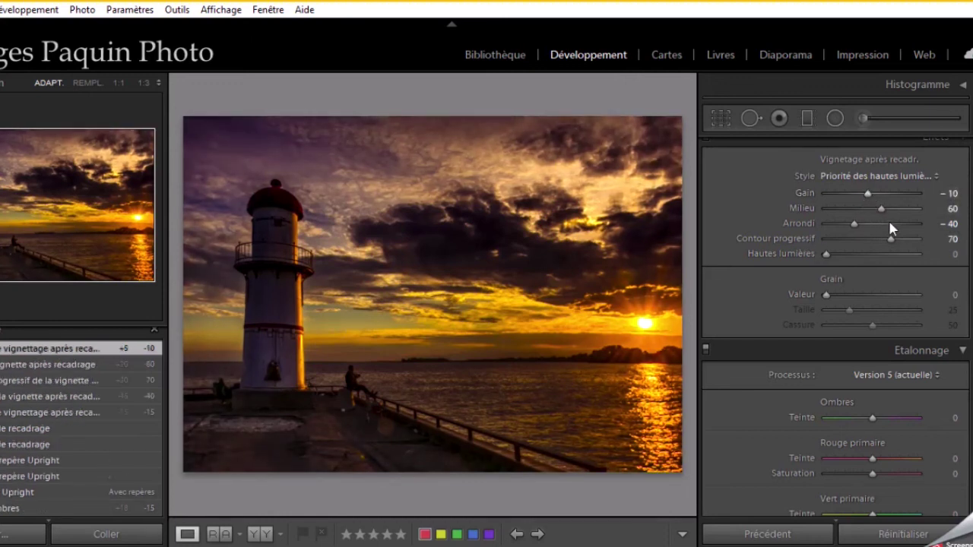
click(882, 175)
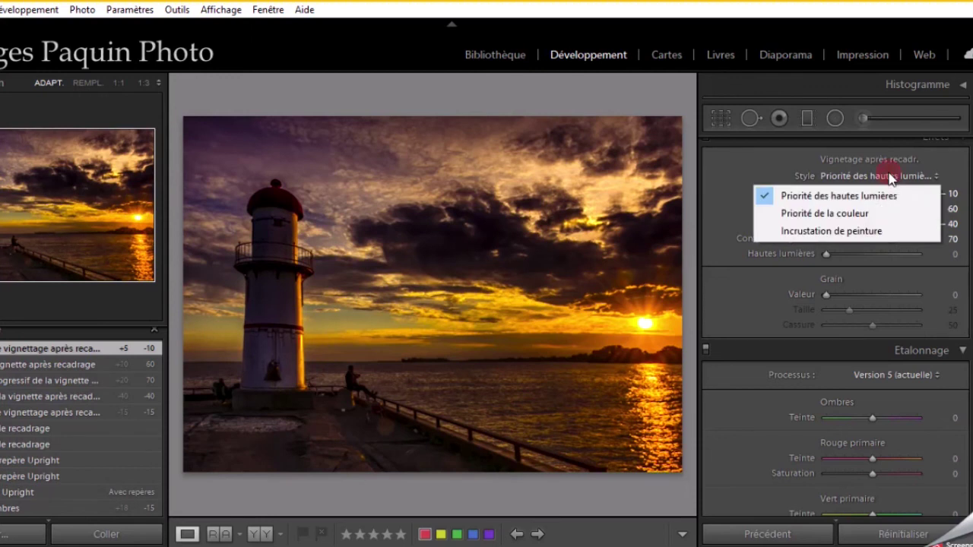
click(861, 217)
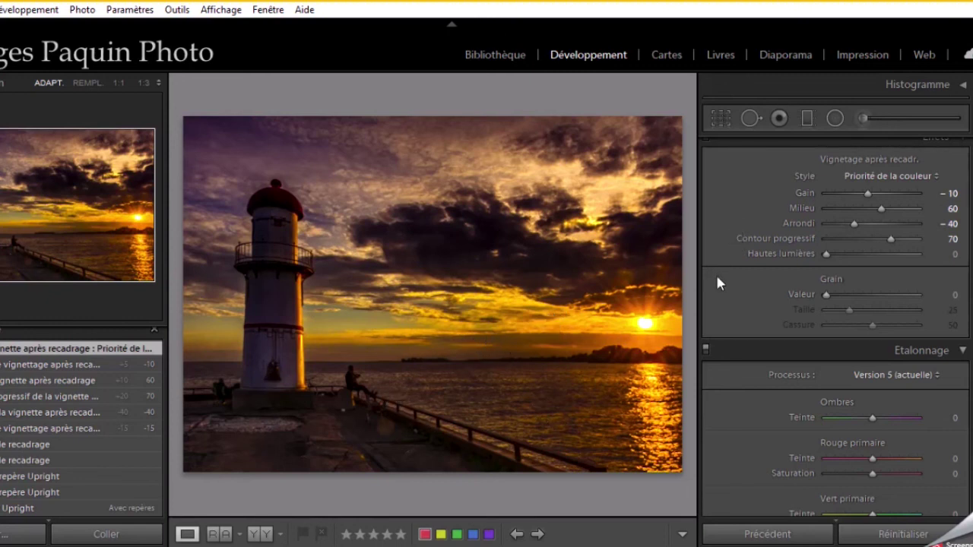
- Switch to the point curve and raise the upper-midtone point to Entrée 154 / Sortie 158
scroll(744, 278, up, 5)
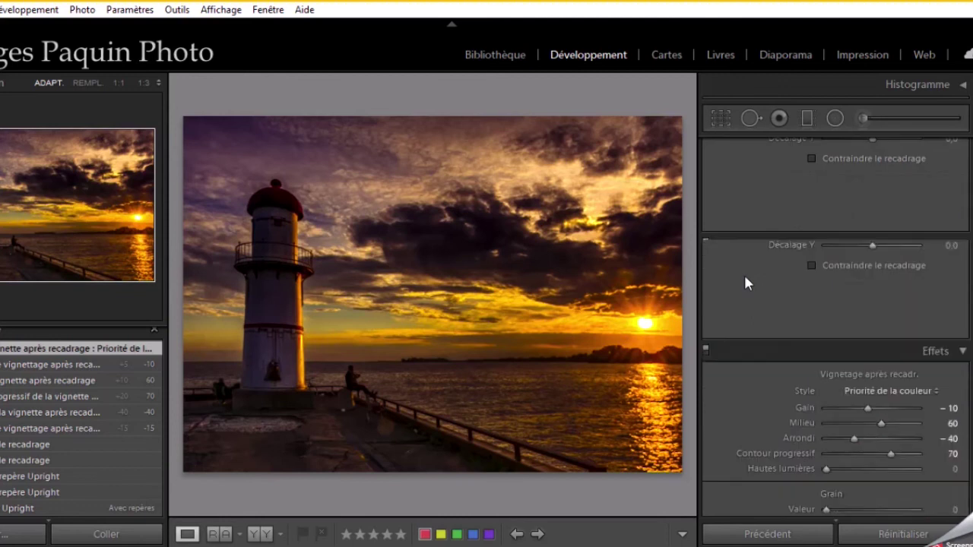
scroll(744, 278, up, 5)
scroll(745, 278, up, 5)
scroll(745, 278, up, 5)
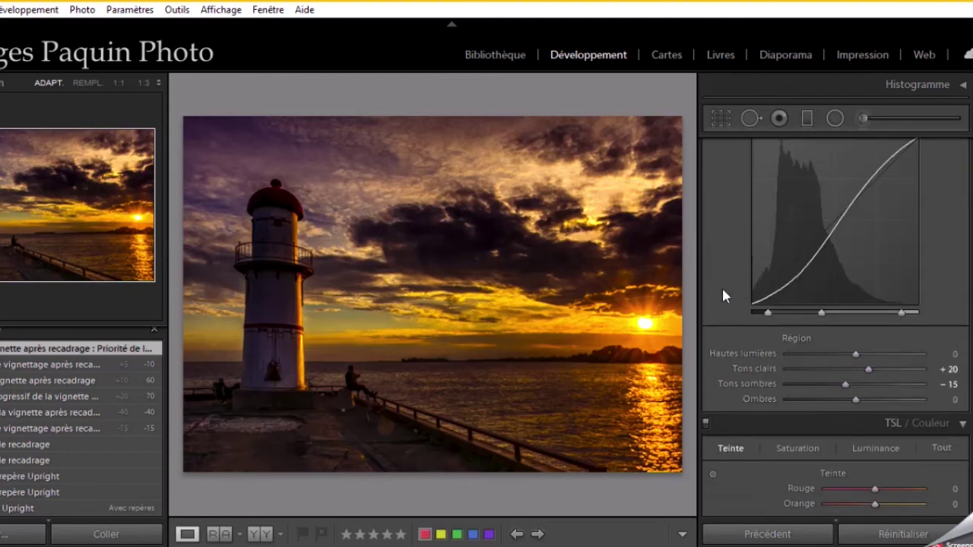
scroll(728, 294, up, 3)
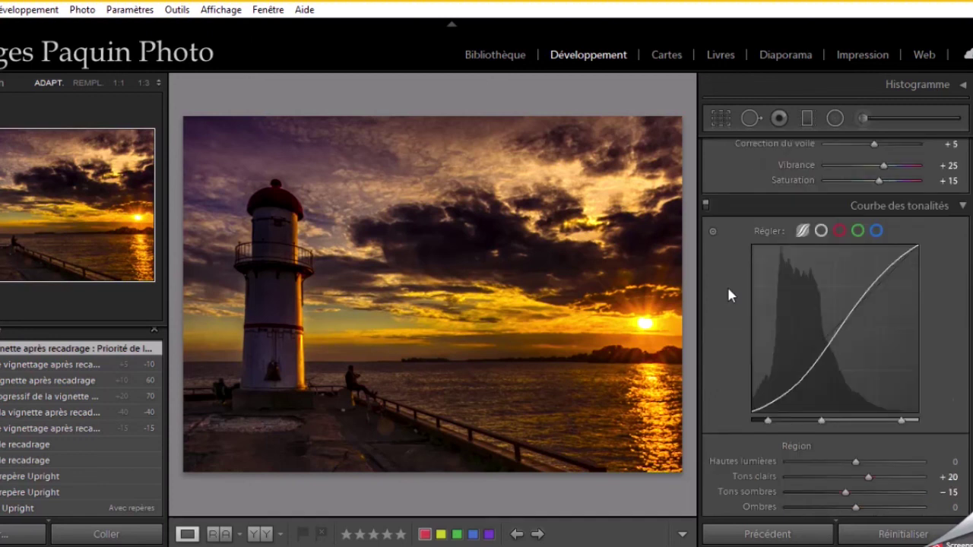
click(821, 230)
mouse_move(856, 316)
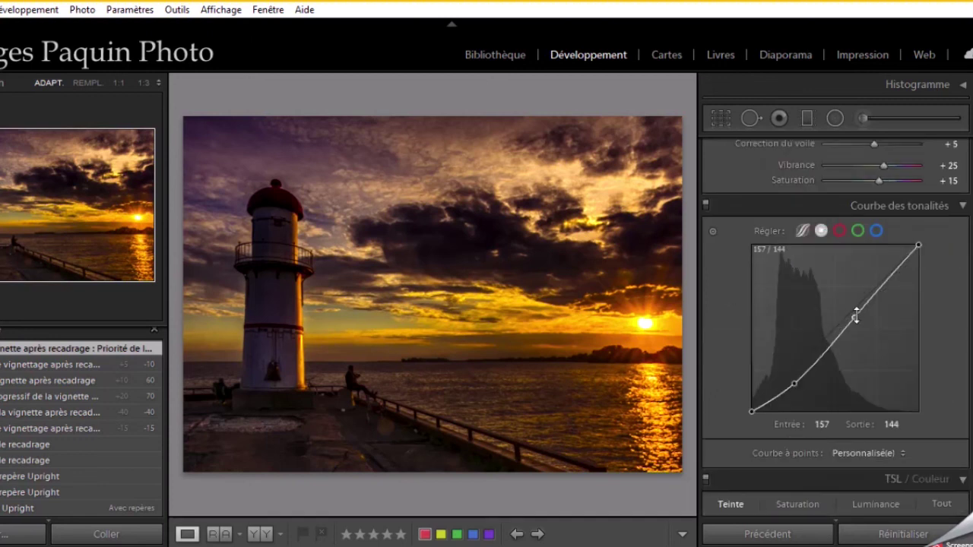
drag(856, 316, 852, 309)
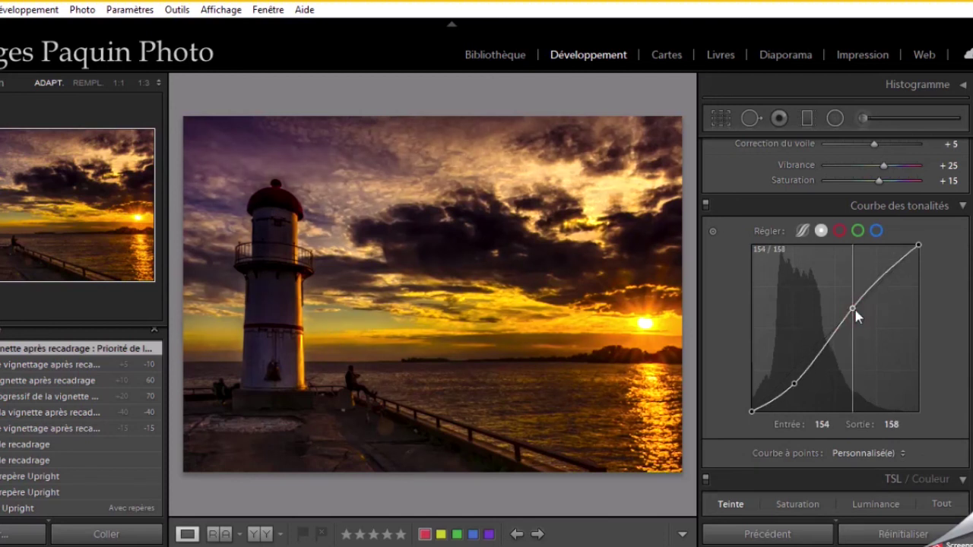